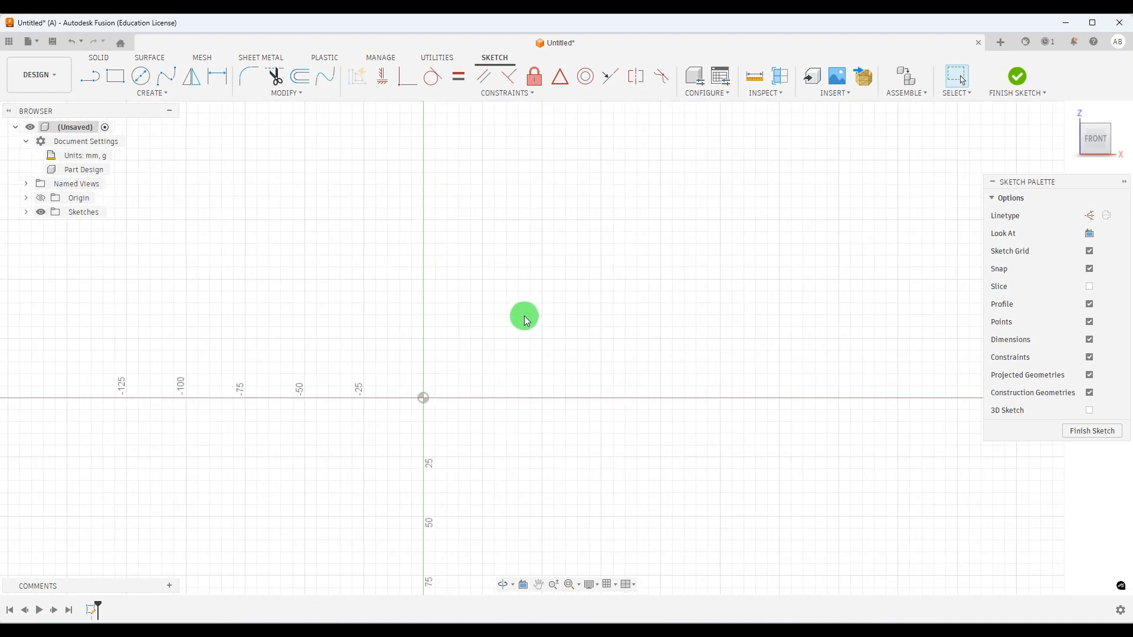
Step: Sketch a two-point rectangle on the front plane with its lower-left corner at the origin
{"action": "left_click", "coordinate": [115, 76]}
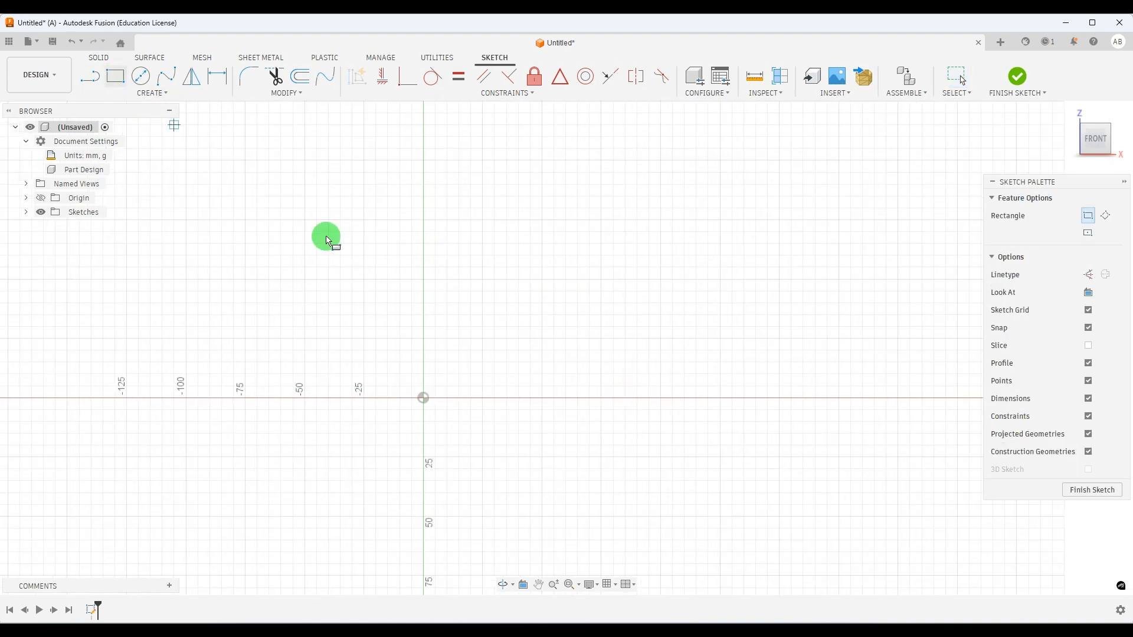
{"action": "left_click", "coordinate": [423, 398]}
{"action": "left_click", "coordinate": [596, 219]}
{"action": "scroll", "coordinate": [817, 331], "scroll_direction": "up", "scroll_amount": 1}
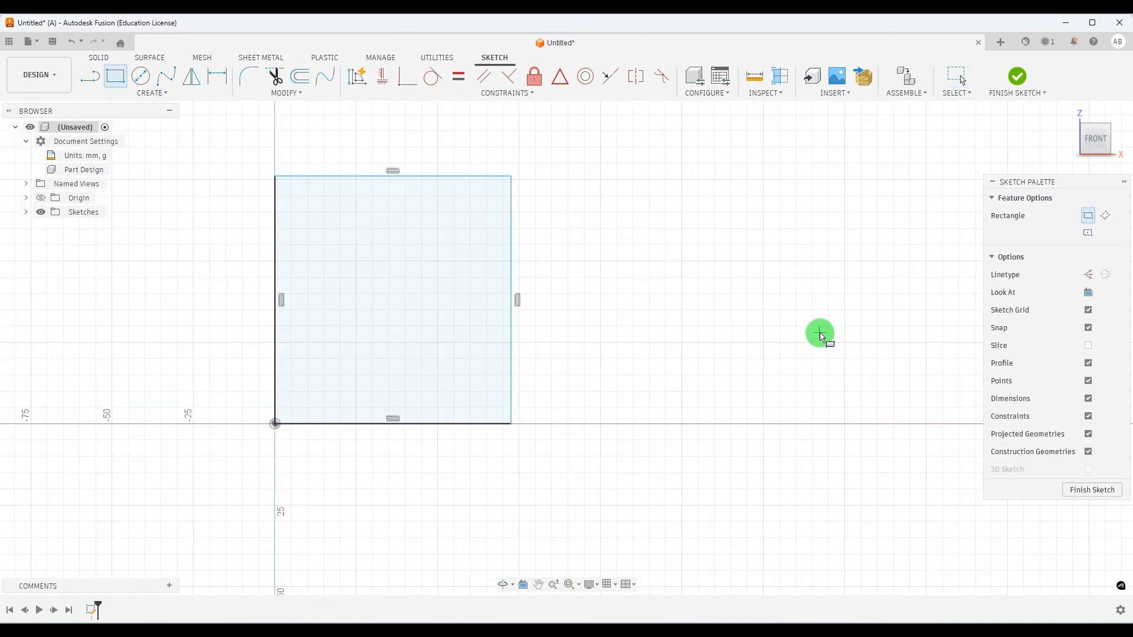
{"action": "scroll", "coordinate": [803, 332], "scroll_direction": "down", "scroll_amount": 2}
{"action": "scroll", "coordinate": [587, 357], "scroll_direction": "up", "scroll_amount": 2}
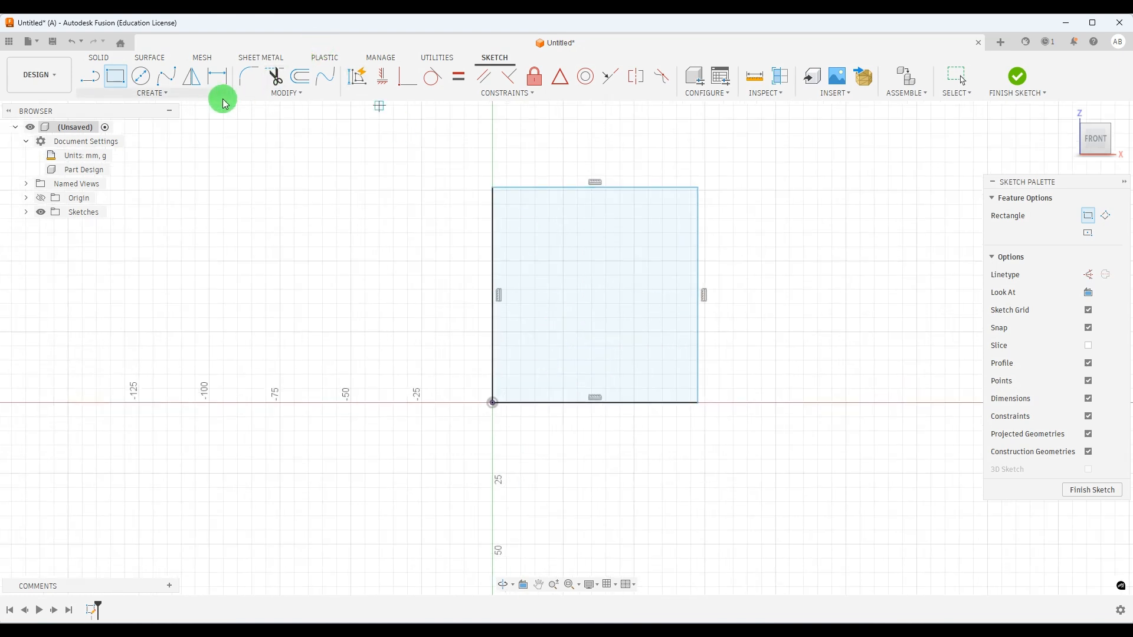
Step: Dimension the rectangle 85 mm high and 76 mm wide
{"action": "left_click", "coordinate": [224, 82]}
{"action": "left_click", "coordinate": [484, 323]}
{"action": "left_click", "coordinate": [431, 293]}
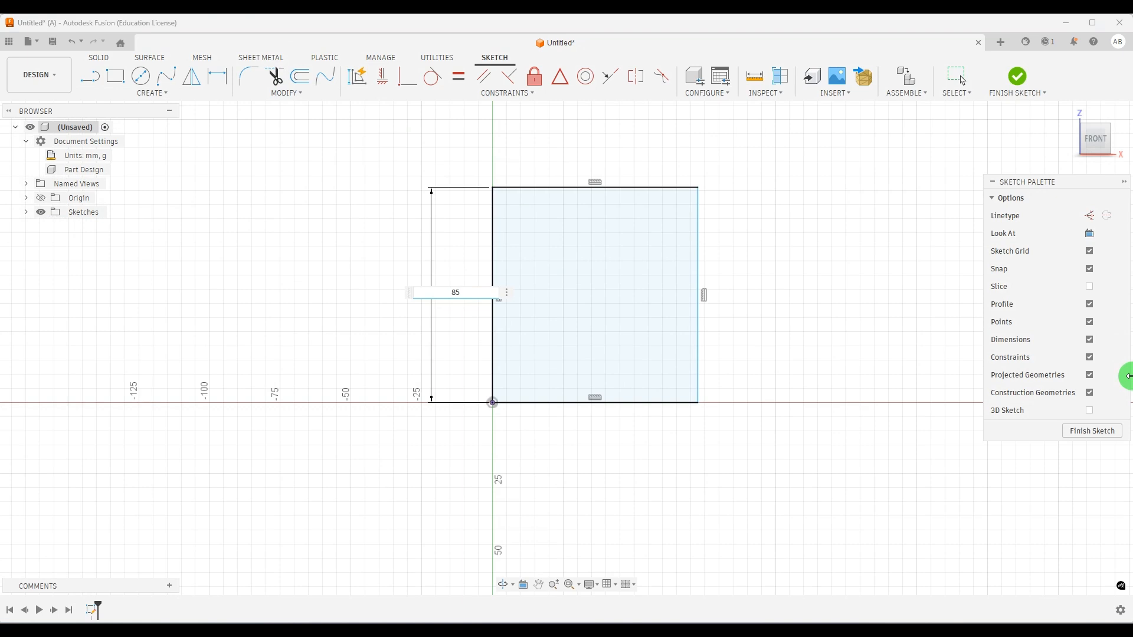
{"action": "key", "text": "Return"}
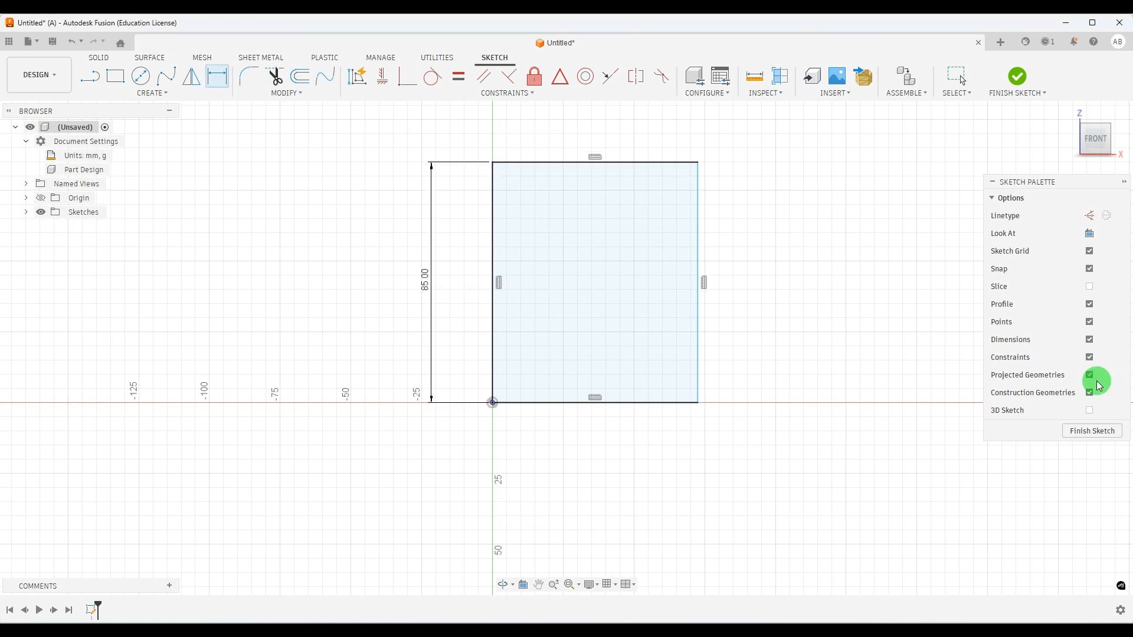
{"action": "left_click", "coordinate": [632, 403]}
{"action": "left_click", "coordinate": [595, 444]}
{"action": "type", "text": "76"}
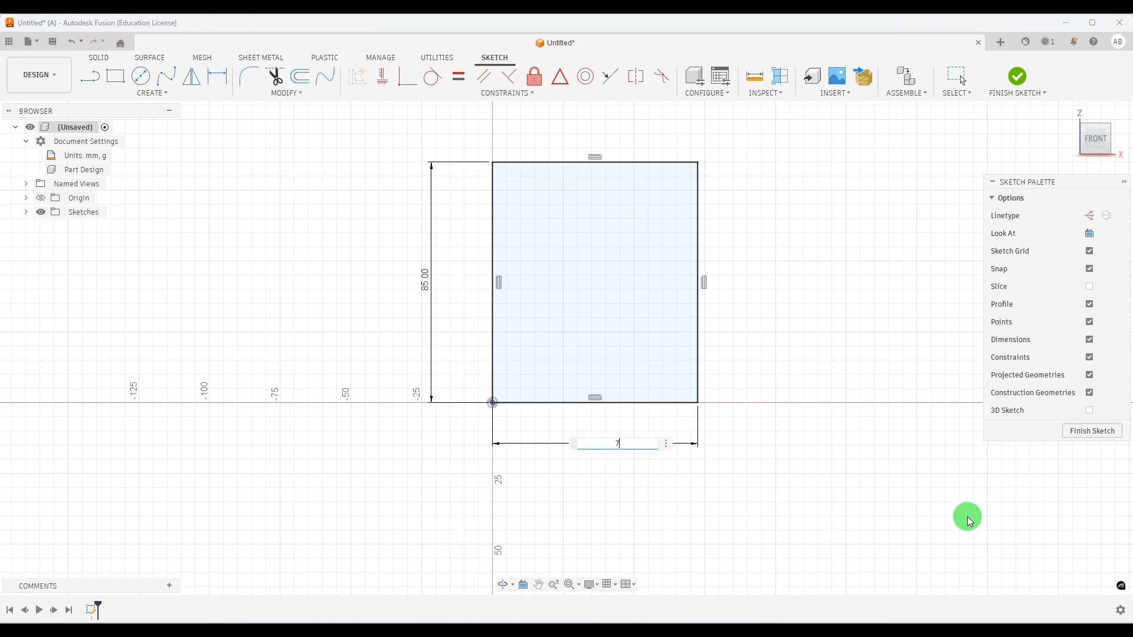
{"action": "key", "text": "Return"}
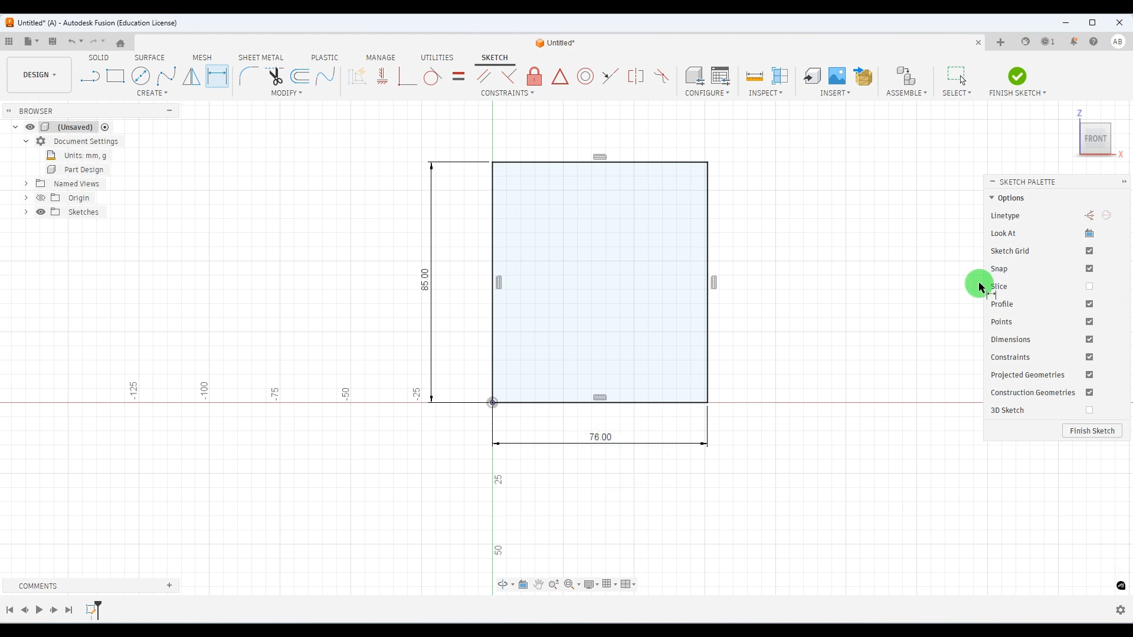
Step: Check the reference drawing 229.jpg and sketch lines about 70 mm down from the rectangle's top edge and about 15 mm across to its left edge
{"action": "left_click", "coordinate": [813, 632]}
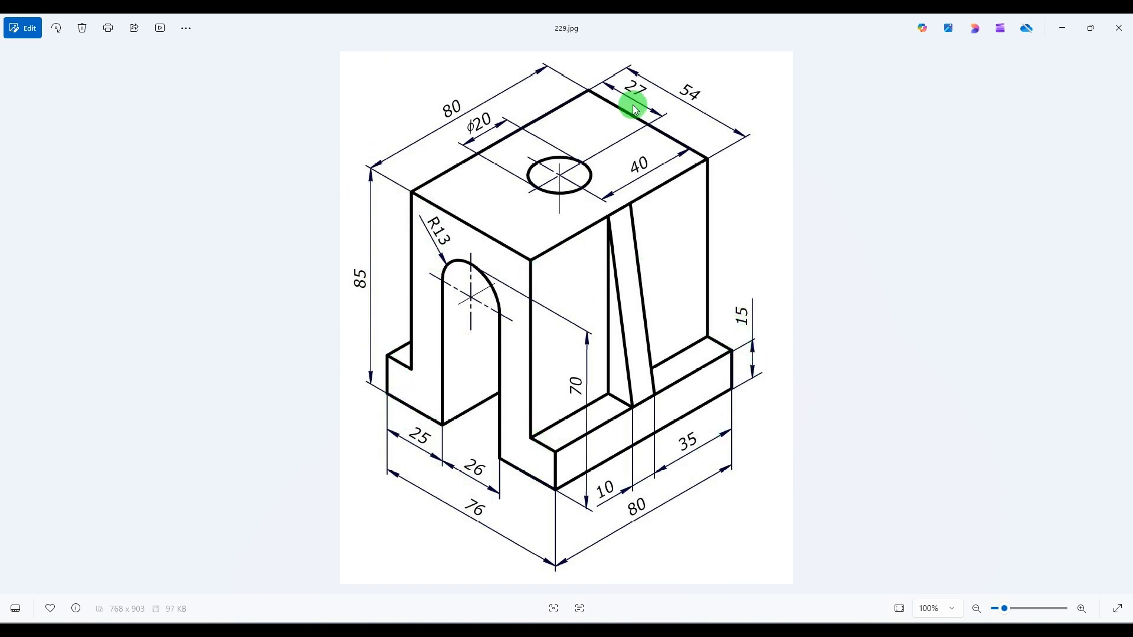
{"action": "key", "text": "alt+Tab"}
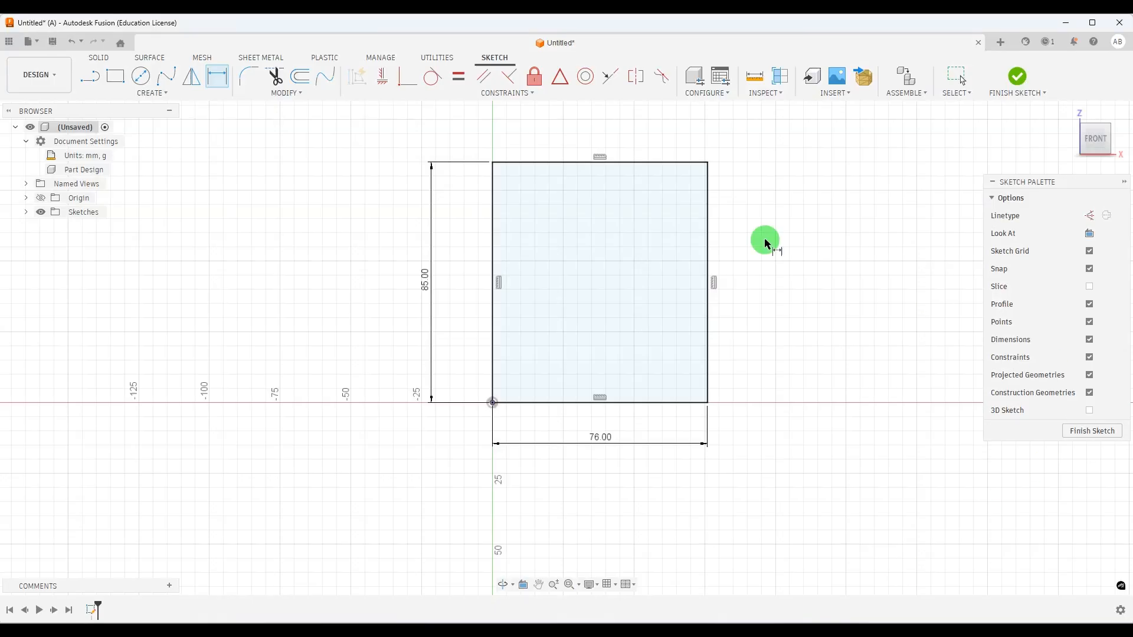
{"action": "left_click", "coordinate": [89, 79]}
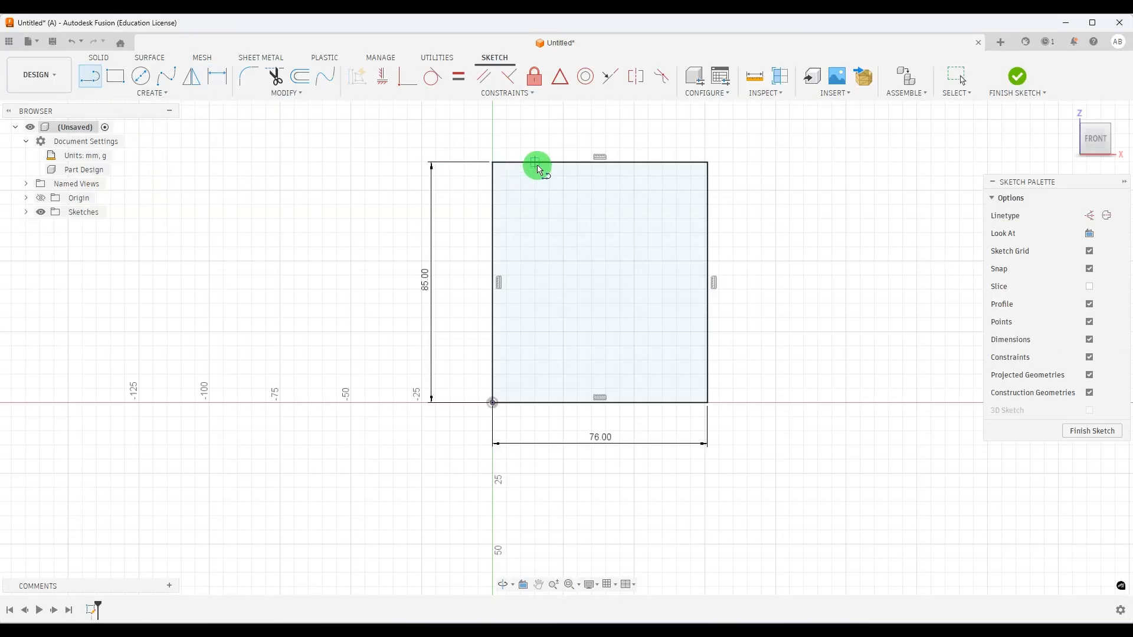
{"action": "left_click", "coordinate": [535, 165]}
{"action": "left_click", "coordinate": [536, 360]}
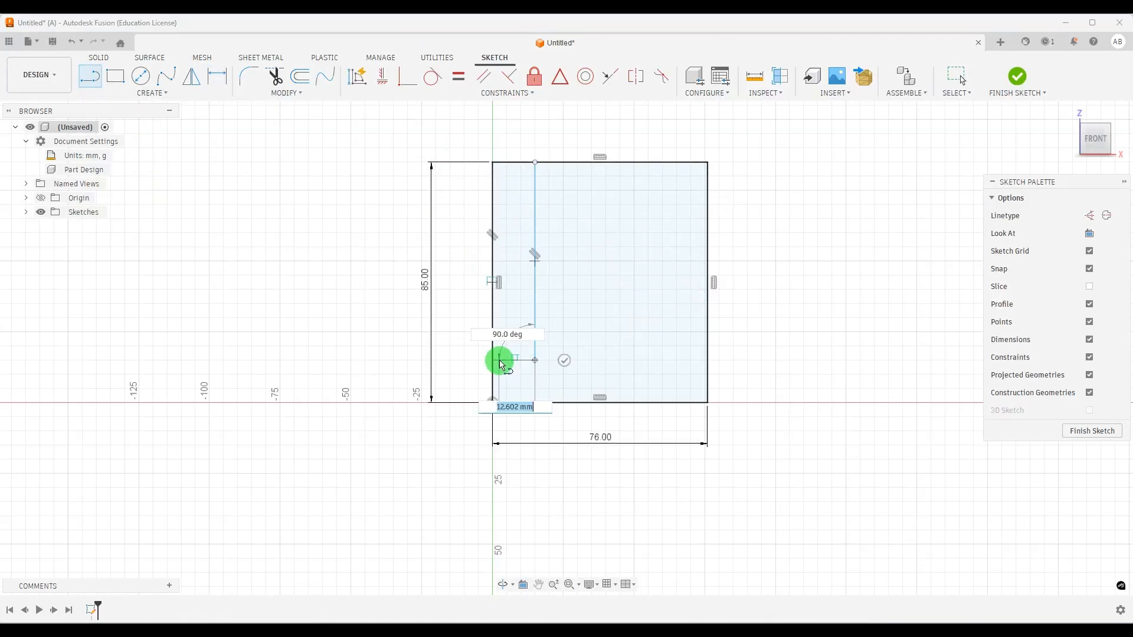
{"action": "double_click", "coordinate": [493, 360]}
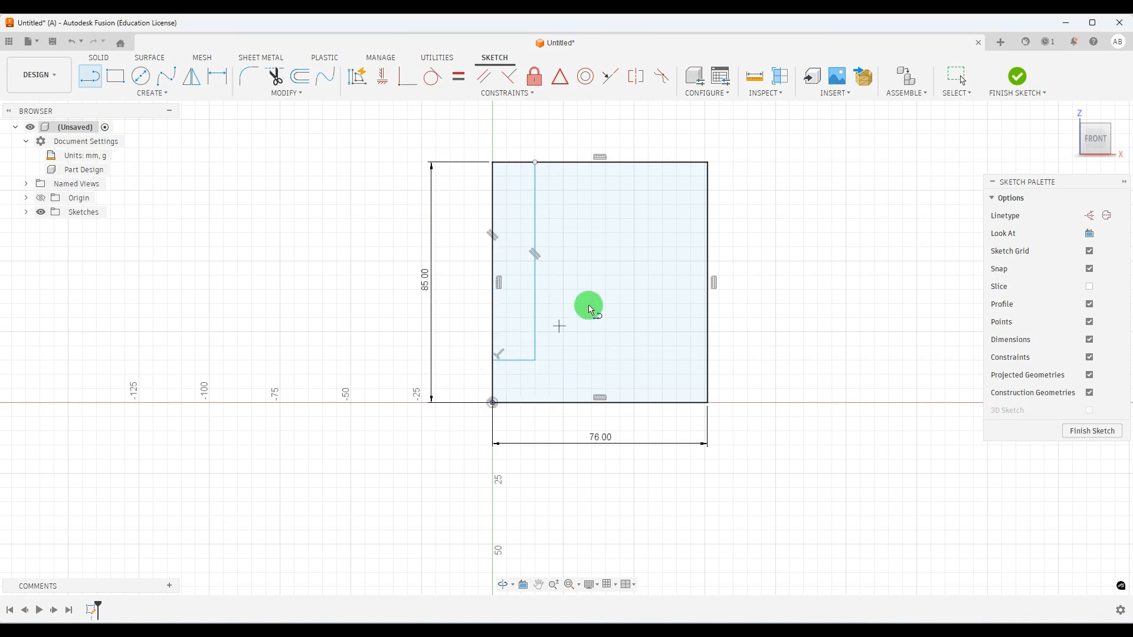
Step: Sketch a matching L-shaped pair of lines about 70 mm down from the top edge and about 21 mm across to the right edge
{"action": "left_click", "coordinate": [649, 163]}
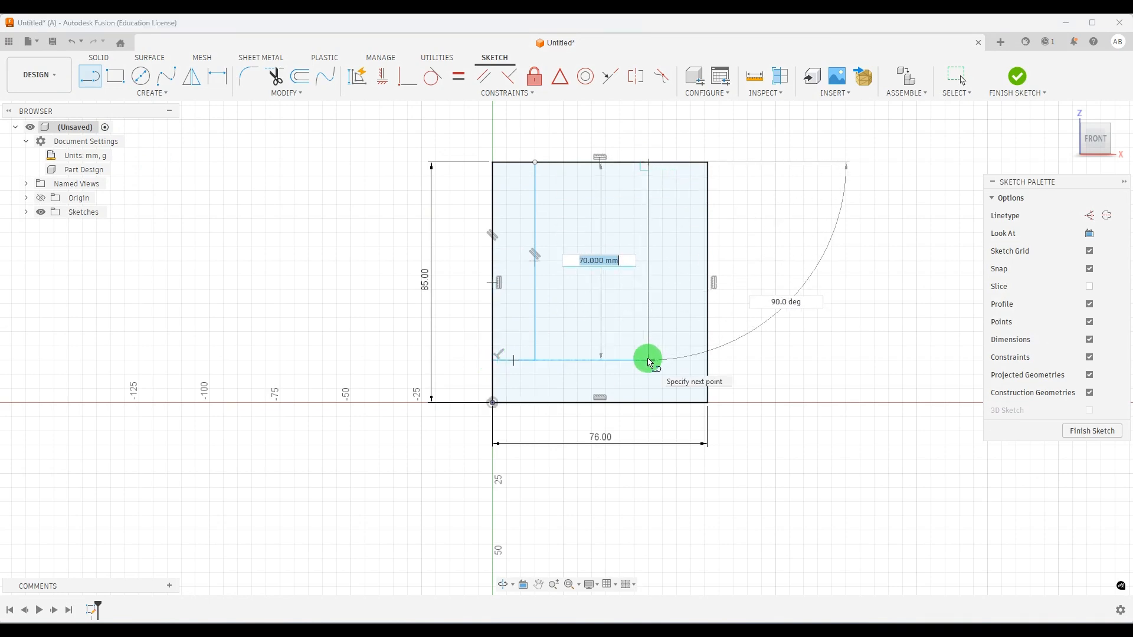
{"action": "left_click", "coordinate": [649, 360]}
{"action": "left_click", "coordinate": [708, 360]}
{"action": "key", "text": "Escape"}
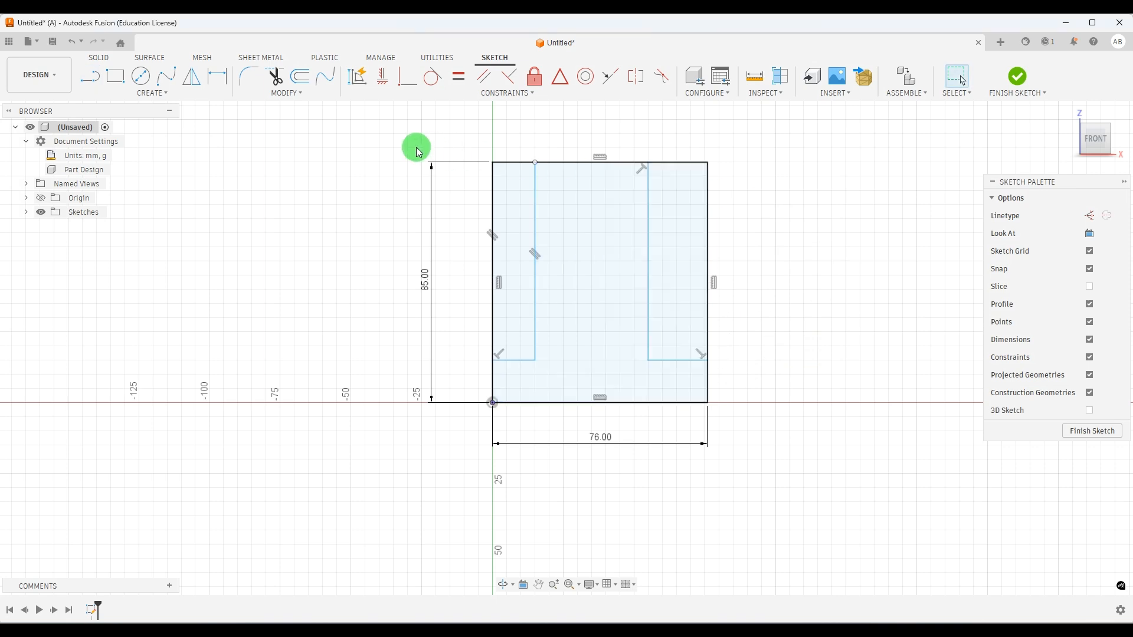
Step: Dimension both short horizontal lines 15 mm above the rectangle's bottom edge
{"action": "left_click", "coordinate": [691, 406]}
{"action": "left_click", "coordinate": [690, 361]}
{"action": "left_click", "coordinate": [753, 382]}
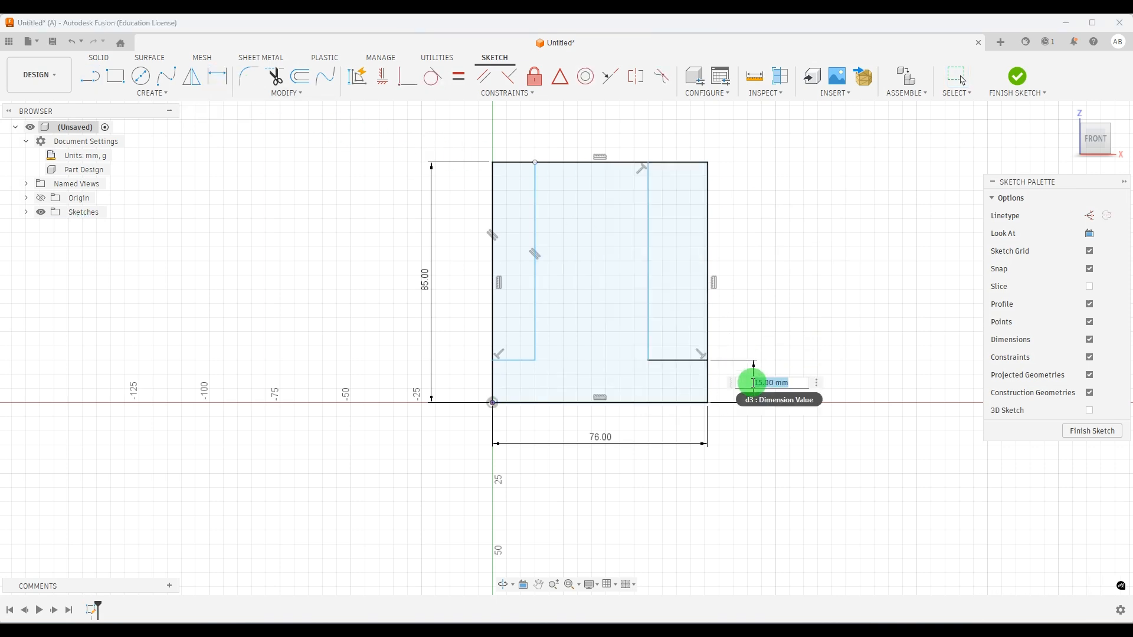
{"action": "key", "text": "Return"}
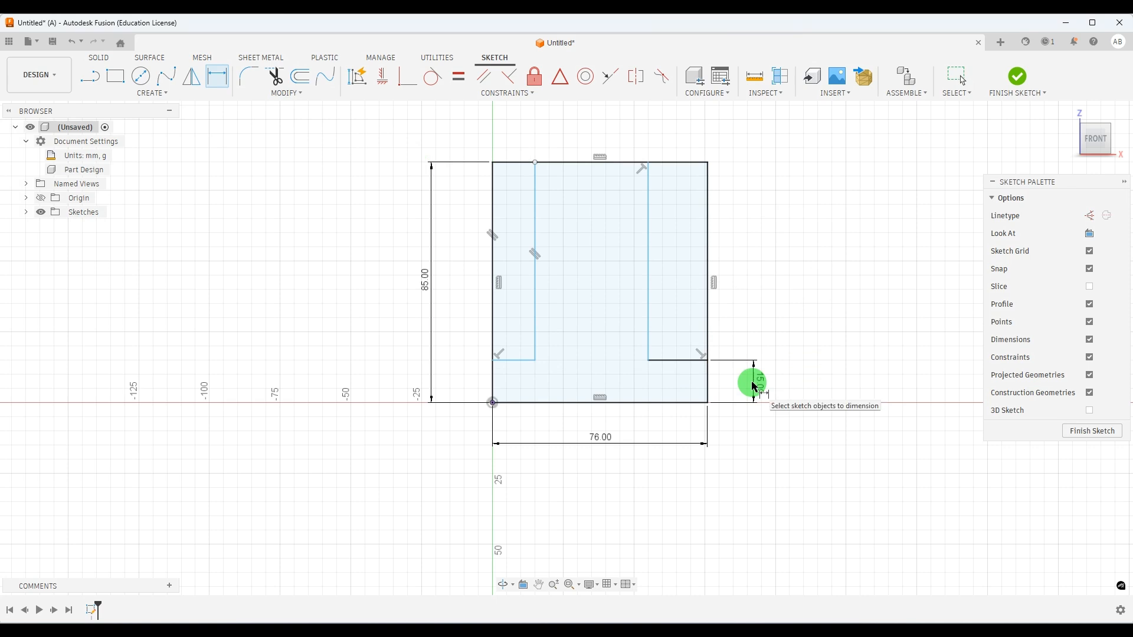
{"action": "left_click", "coordinate": [498, 402]}
{"action": "left_click", "coordinate": [514, 360]}
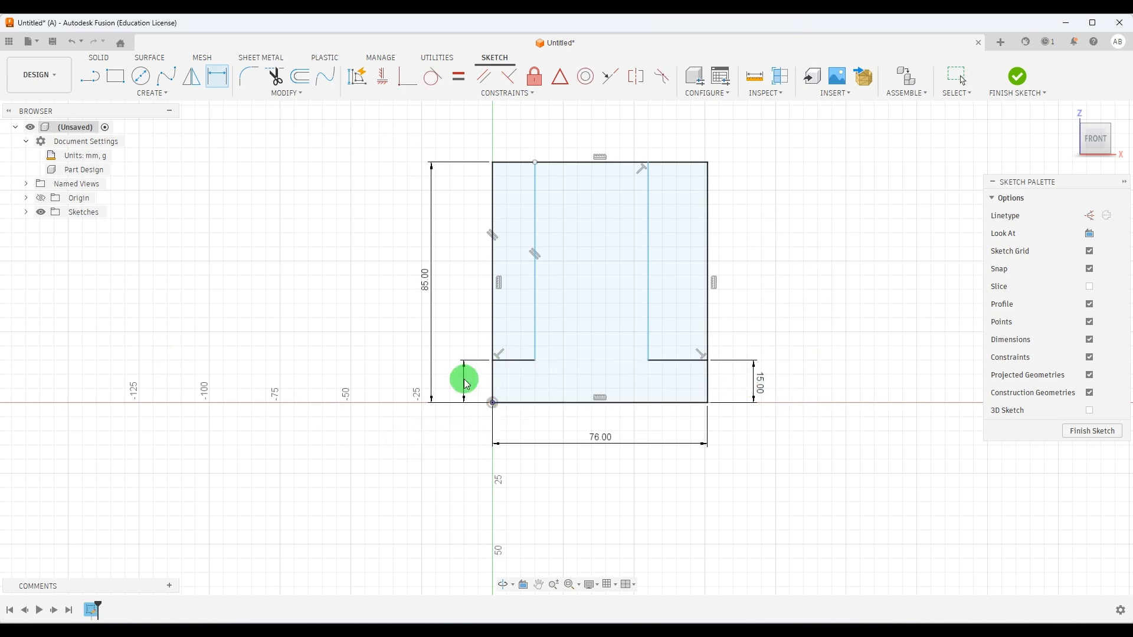
{"action": "left_click", "coordinate": [464, 380]}
{"action": "type", "text": "15"}
{"action": "key", "text": "Return"}
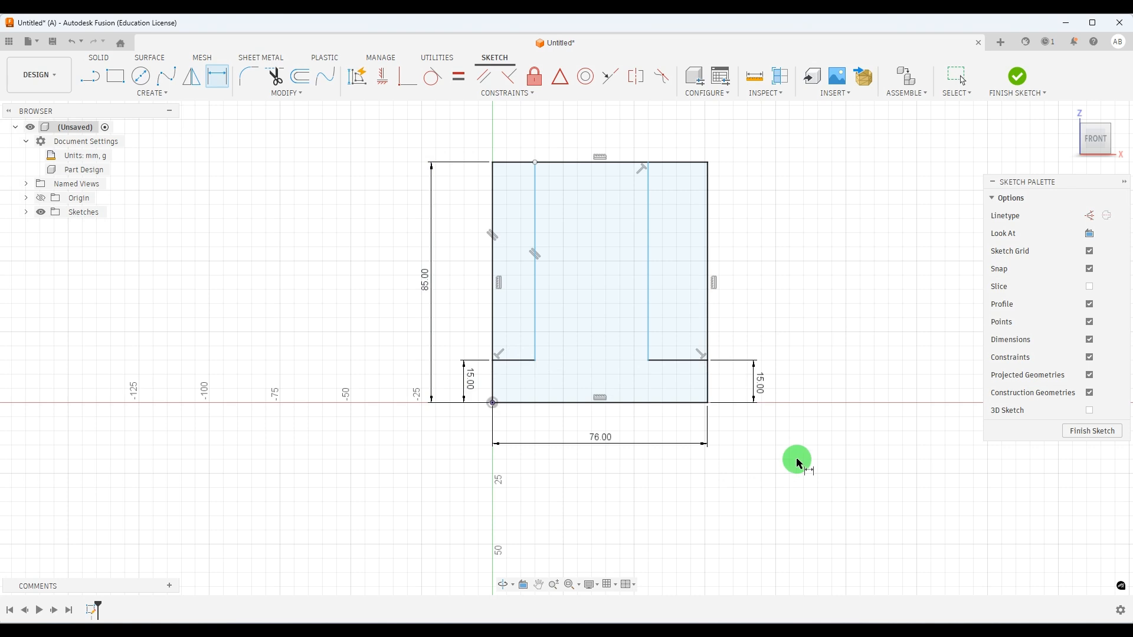
Step: Dimension both inner vertical lines 11 mm from the rectangle's nearest side edges
{"action": "left_click", "coordinate": [497, 193]}
{"action": "left_click", "coordinate": [534, 198]}
{"action": "left_click", "coordinate": [514, 141]}
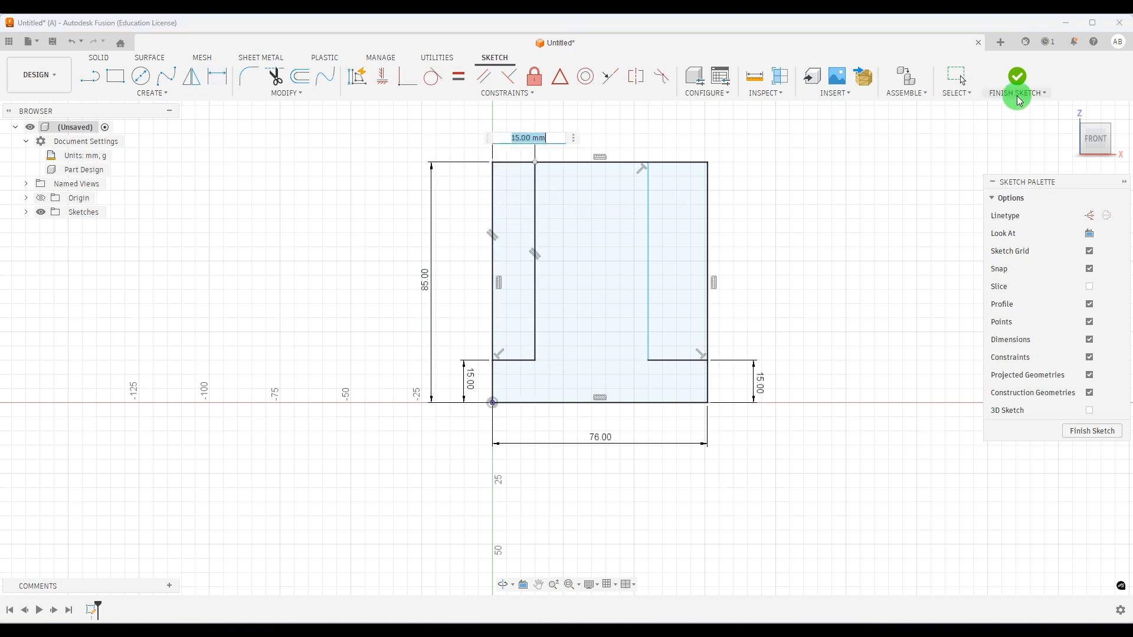
{"action": "type", "text": "11"}
{"action": "key", "text": "Return"}
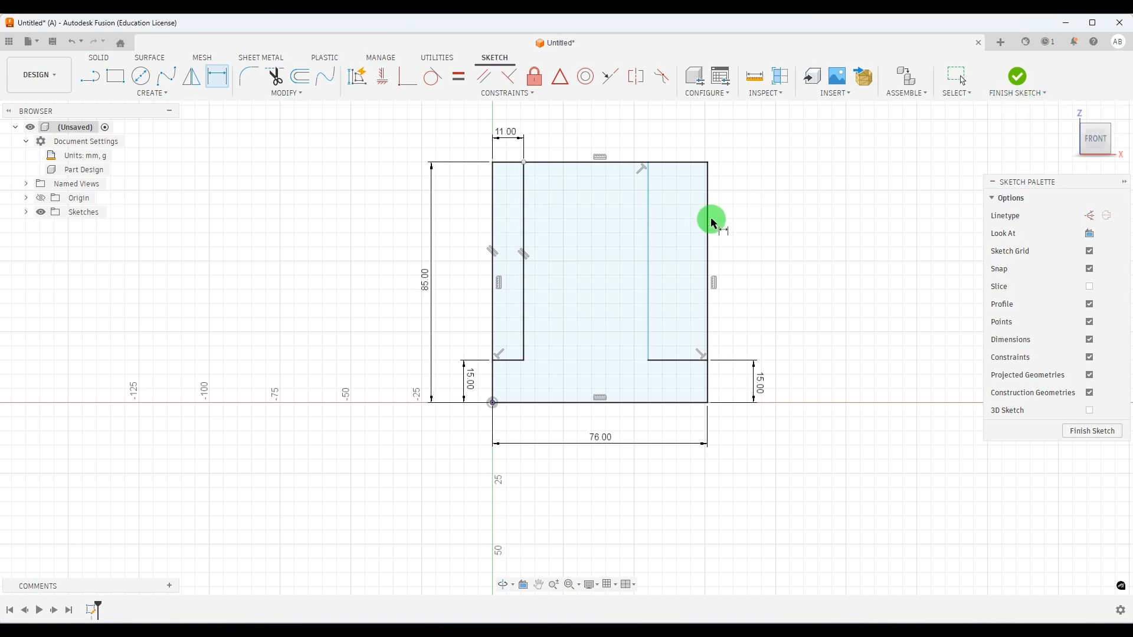
{"action": "left_click", "coordinate": [649, 232]}
{"action": "left_click", "coordinate": [708, 203]}
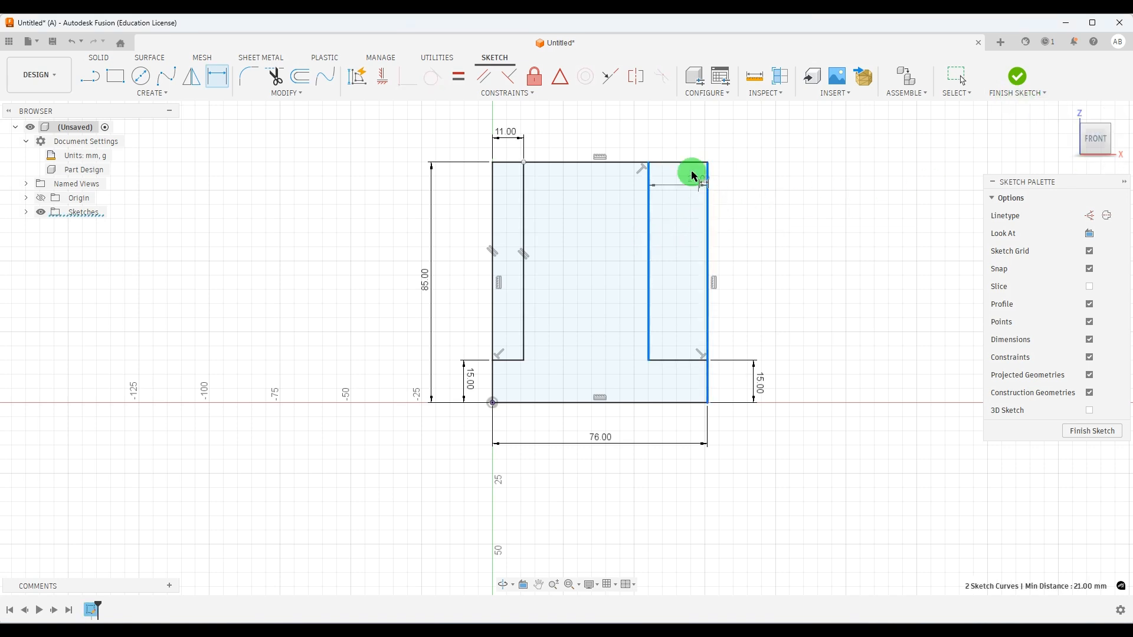
{"action": "left_click", "coordinate": [689, 120]}
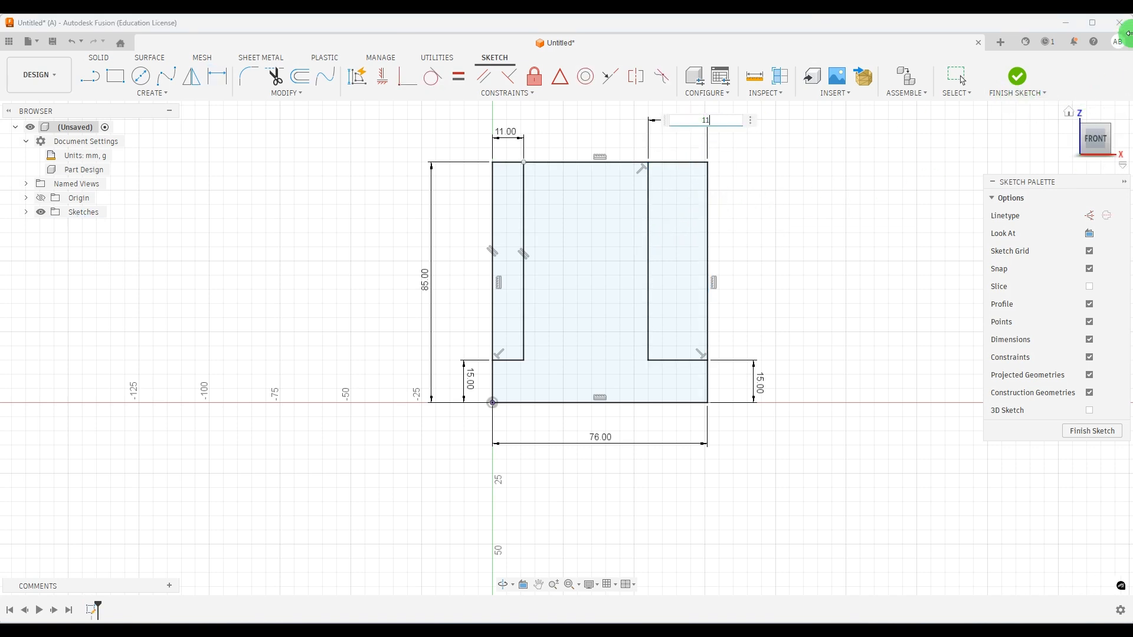
{"action": "key", "text": "Return"}
{"action": "scroll", "coordinate": [518, 248], "scroll_direction": "down", "scroll_amount": 2}
{"action": "scroll", "coordinate": [508, 209], "scroll_direction": "up", "scroll_amount": 2}
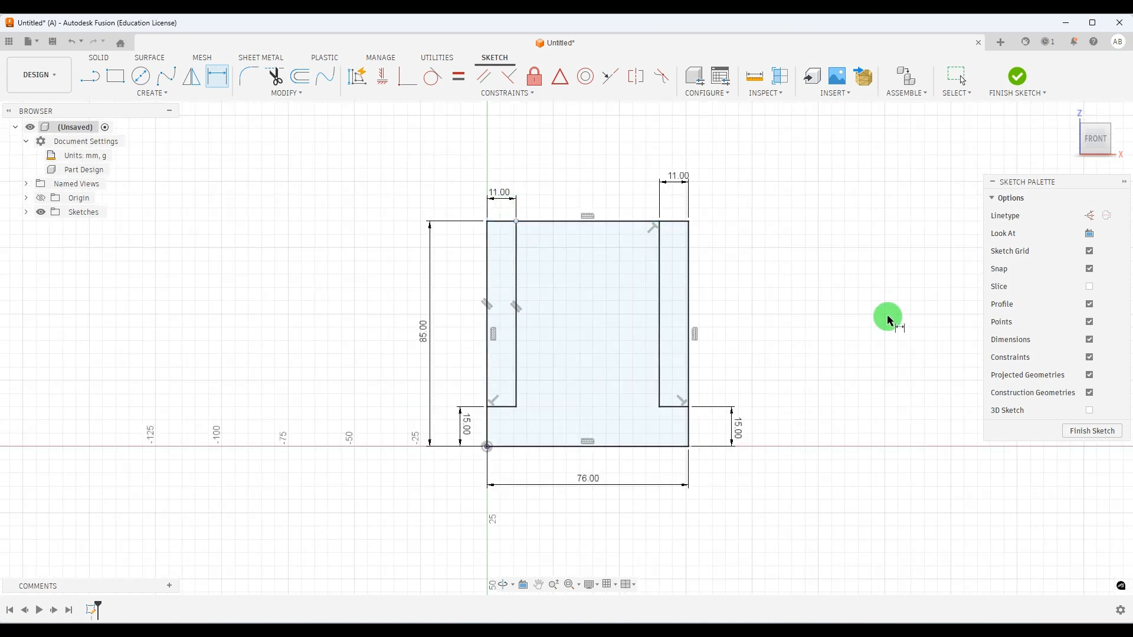
Step: Check the reference drawing 229.jpg and sketch a 26 mm diameter circle centred below the midpoint of the rectangle's top edge
{"action": "left_click", "coordinate": [810, 623]}
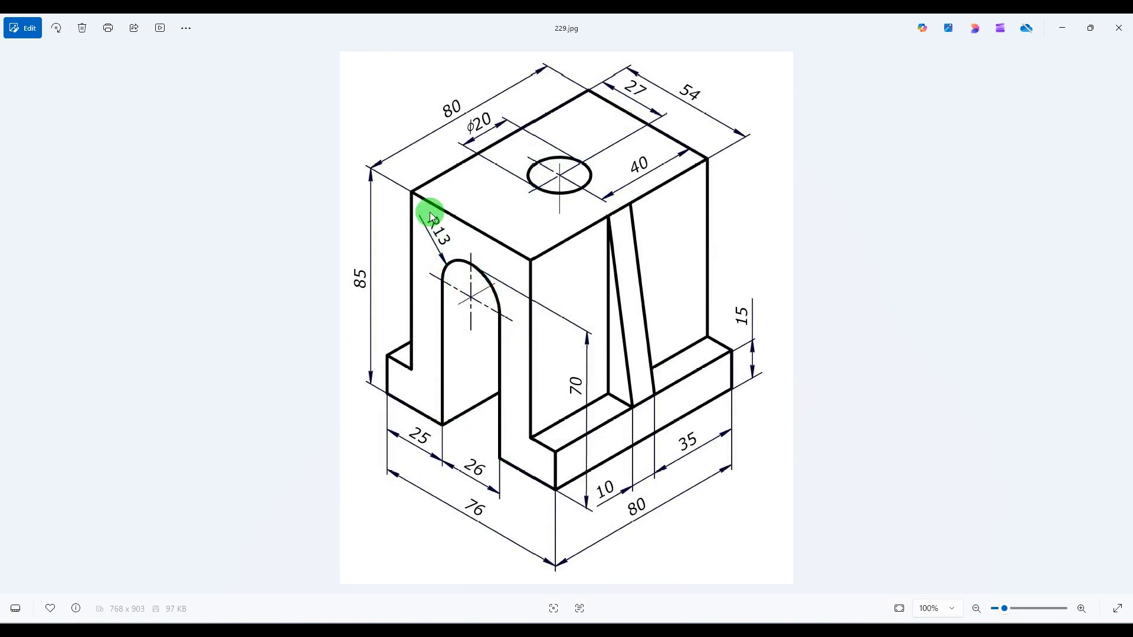
{"action": "key", "text": "alt+Tab"}
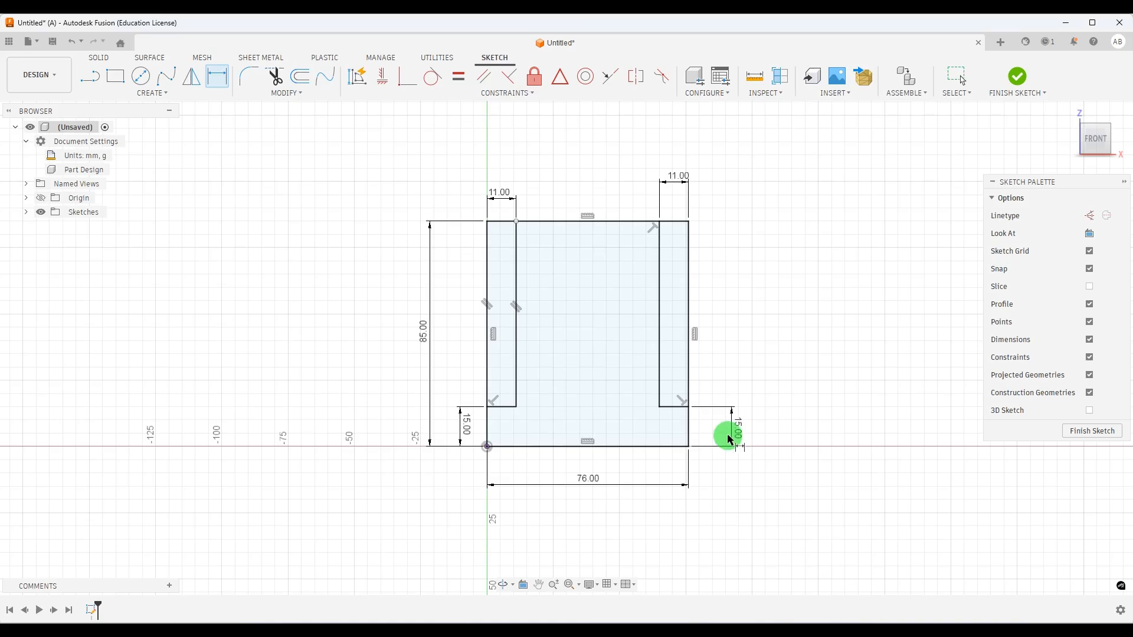
{"action": "left_click", "coordinate": [141, 76]}
{"action": "scroll", "coordinate": [511, 244], "scroll_direction": "up", "scroll_amount": 1}
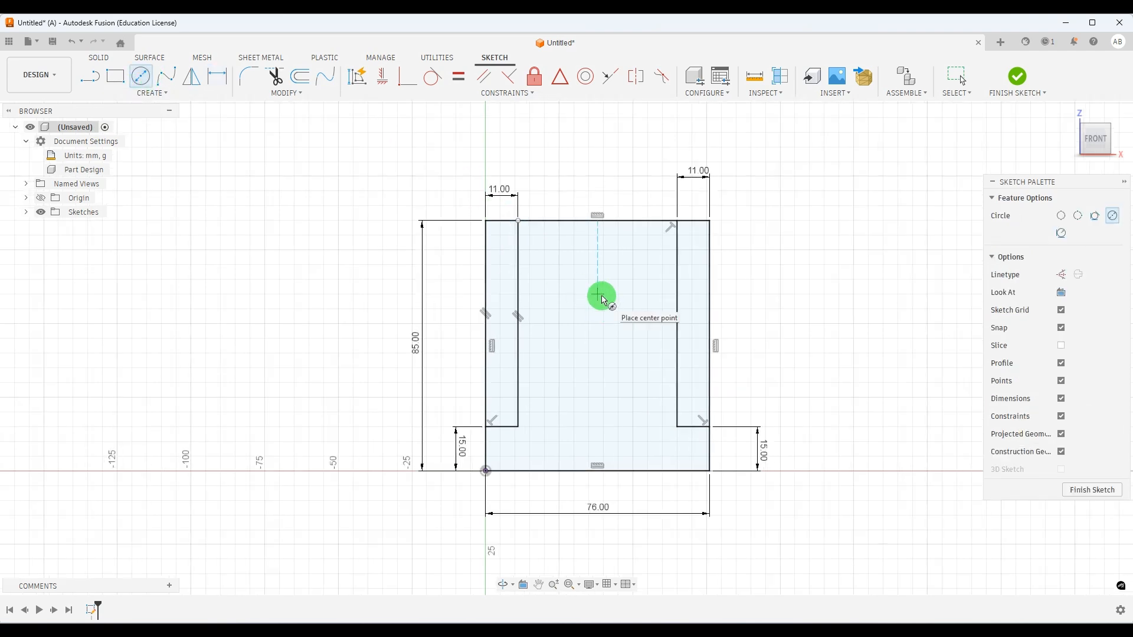
{"action": "left_click", "coordinate": [598, 305]}
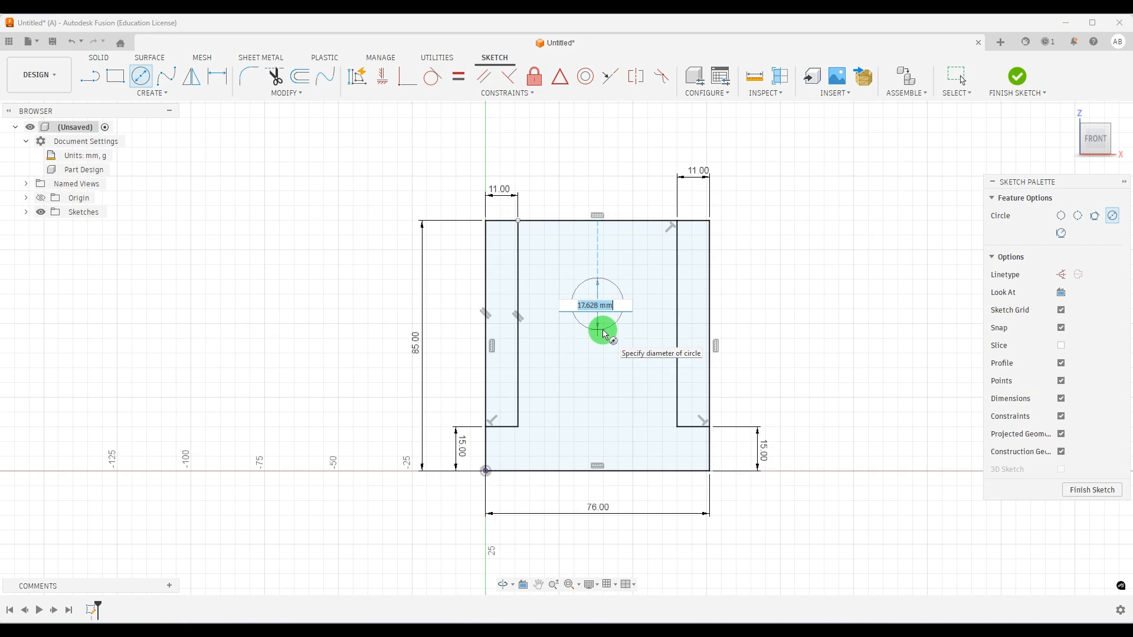
{"action": "key", "text": "Return"}
{"action": "key", "text": "Escape"}
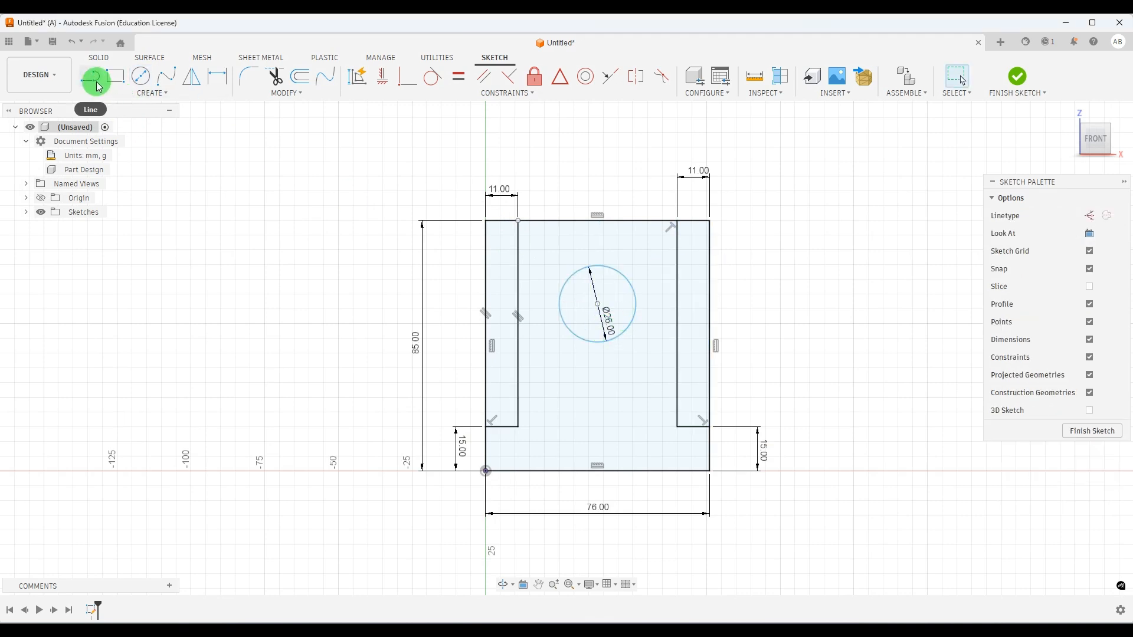
Step: Dimension the circle's centre 70-13 mm above the rectangle's bottom edge, consulting the reference drawing 229.jpg for the slot
{"action": "left_click", "coordinate": [216, 76]}
{"action": "left_click", "coordinate": [824, 627]}
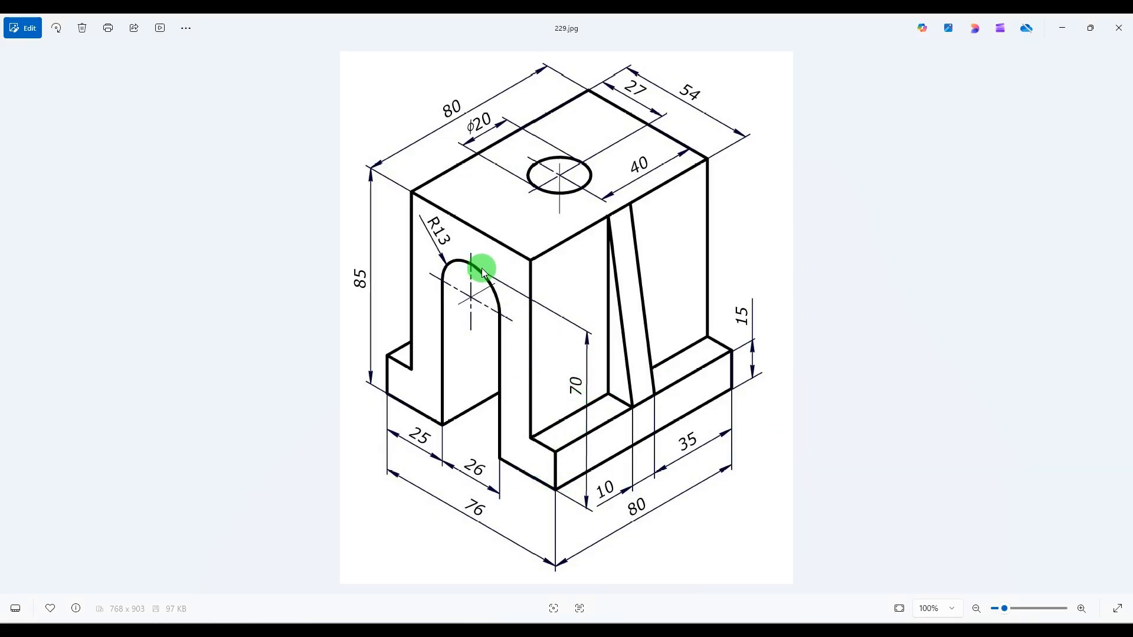
{"action": "left_click", "coordinate": [789, 596]}
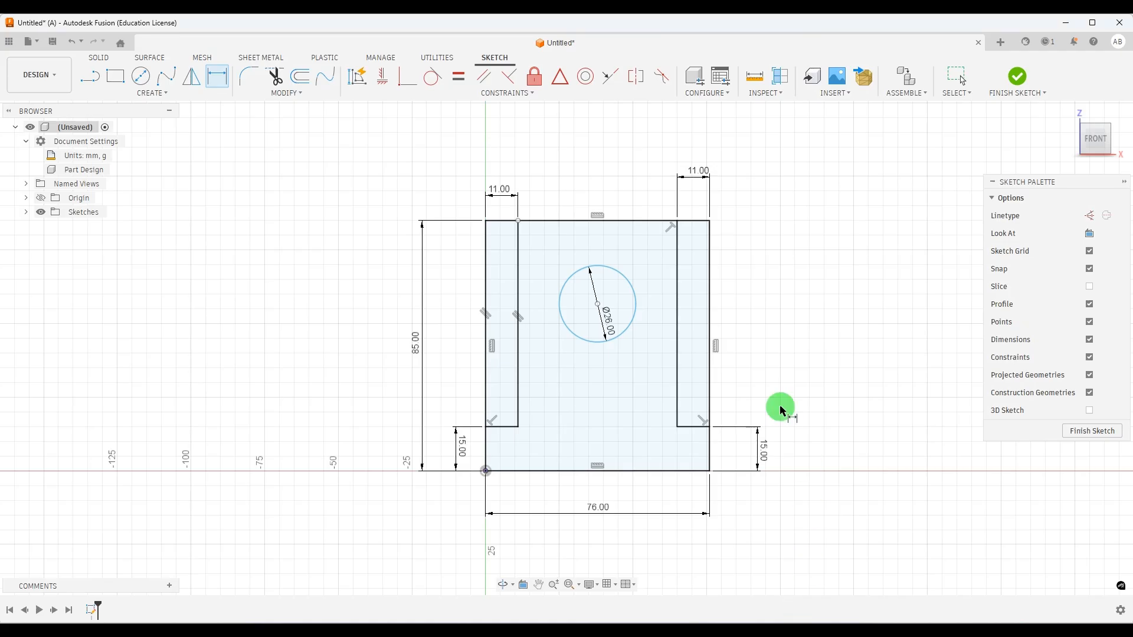
{"action": "left_click", "coordinate": [655, 472]}
{"action": "left_click", "coordinate": [597, 304]}
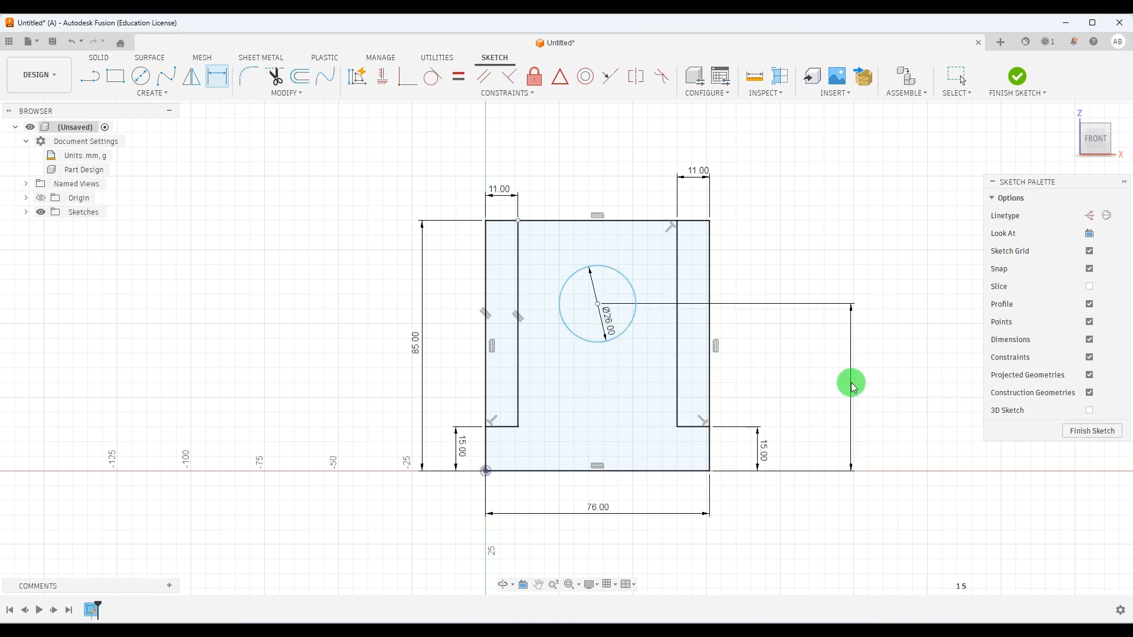
{"action": "left_click", "coordinate": [851, 388]}
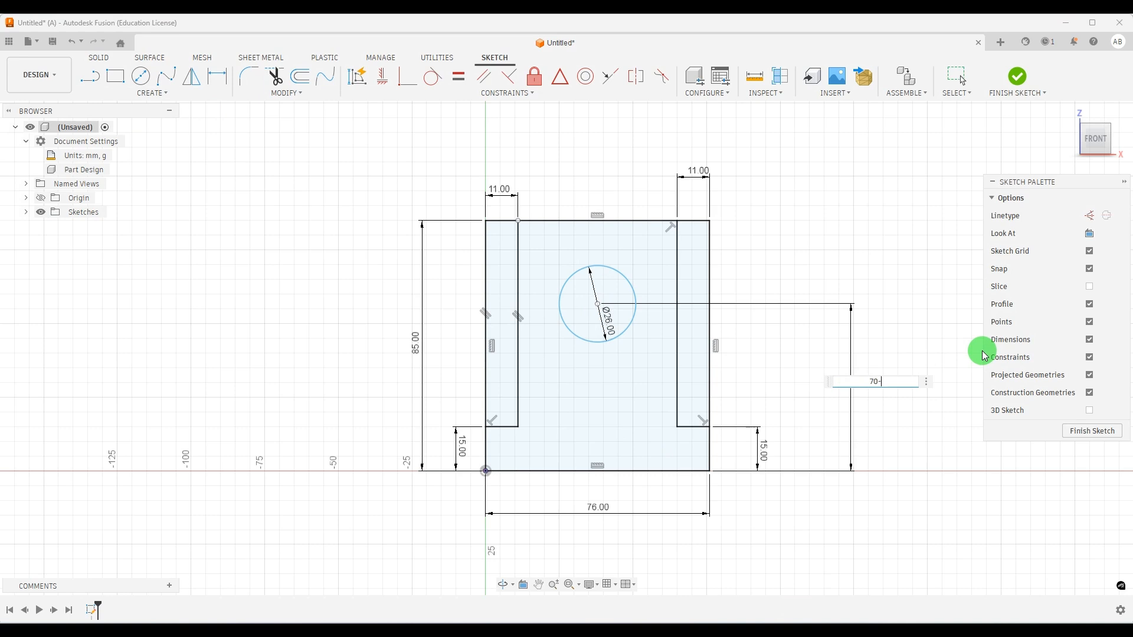
{"action": "type", "text": "70-13"}
{"action": "key", "text": "Return"}
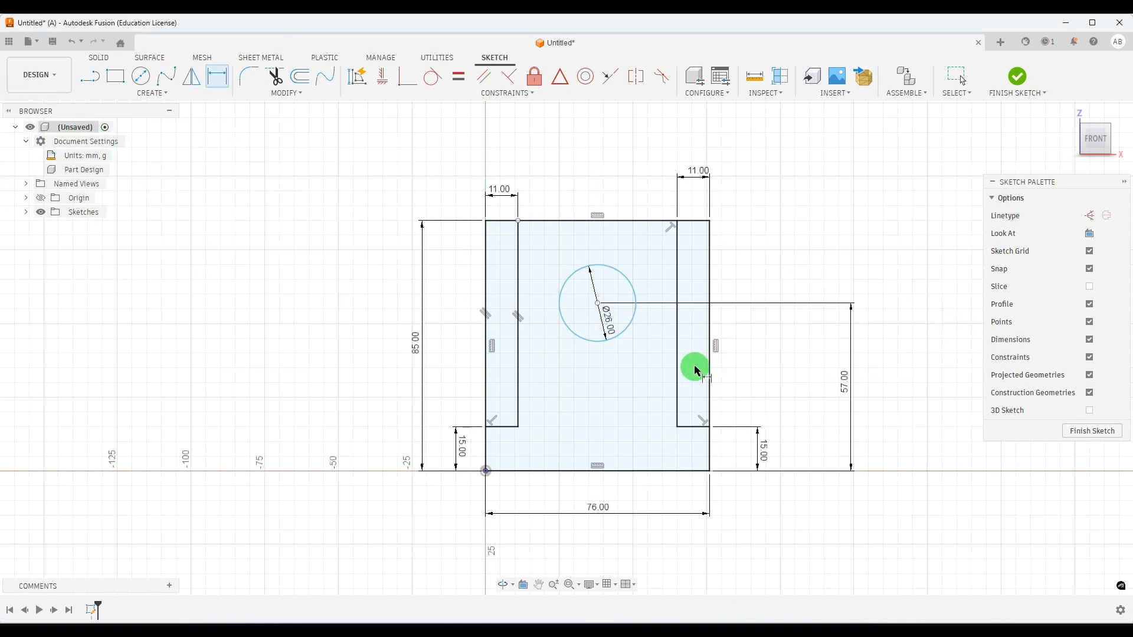
{"action": "key", "text": "alt+Tab"}
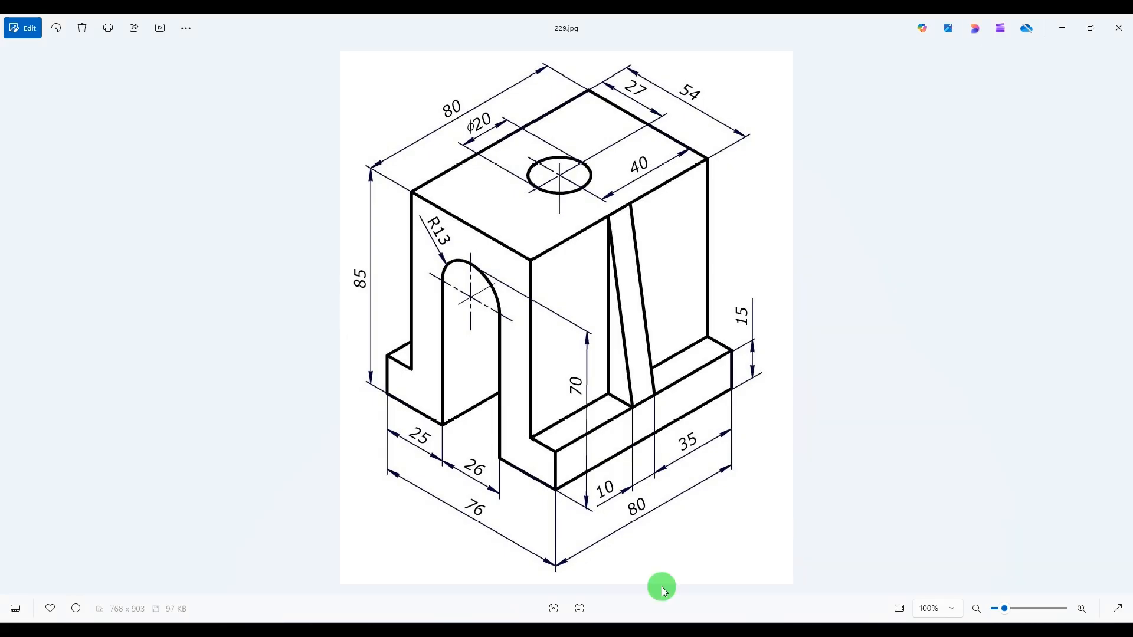
{"action": "left_click", "coordinate": [783, 623]}
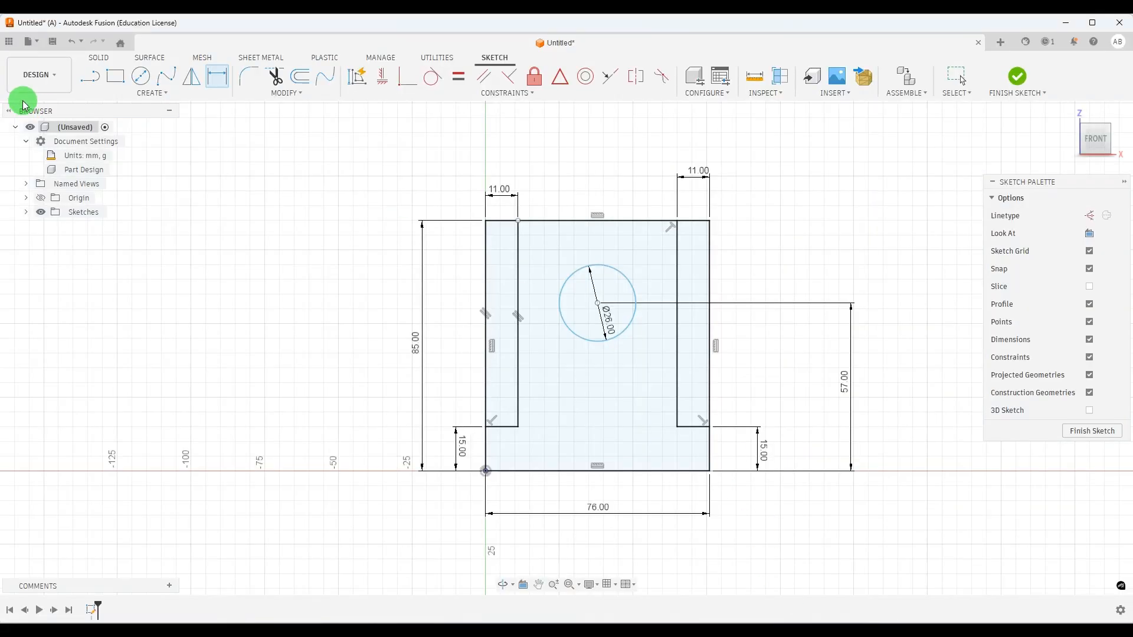
Step: Sketch two vertical lines from the 26 mm circle's side points down to the rectangle's bottom edge to form the slot
{"action": "left_click", "coordinate": [560, 302]}
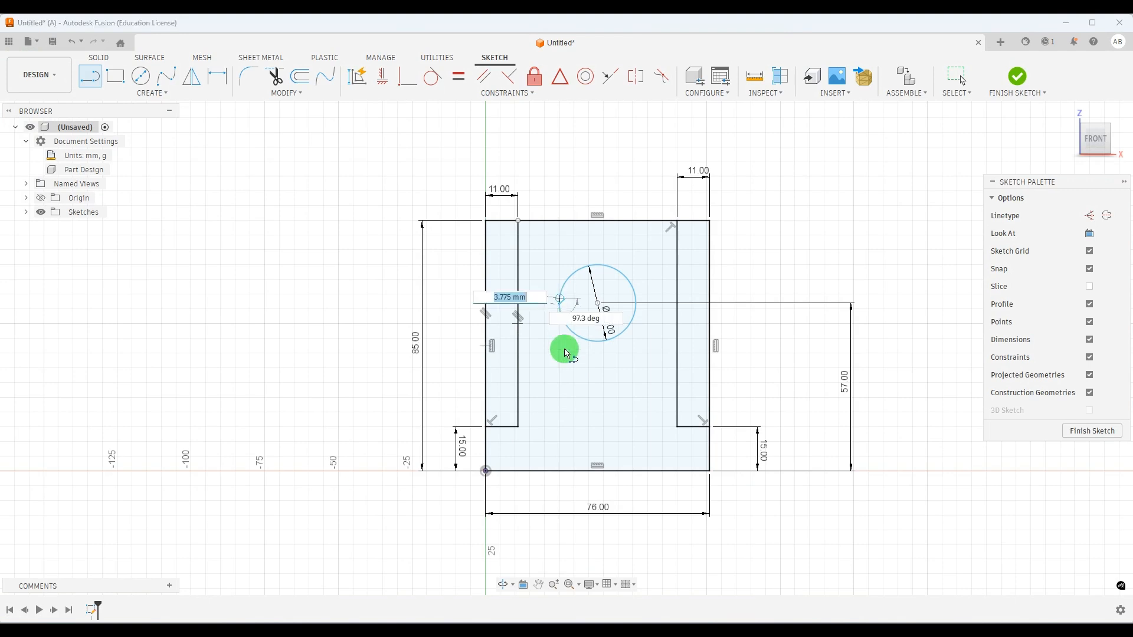
{"action": "double_click", "coordinate": [561, 471]}
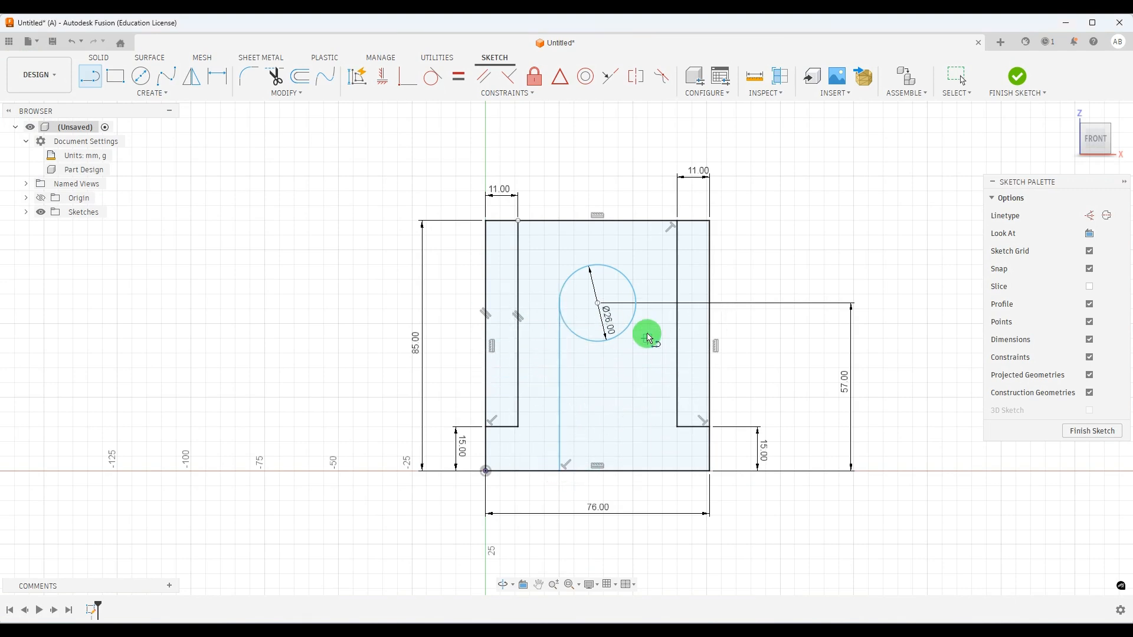
{"action": "left_click", "coordinate": [636, 304]}
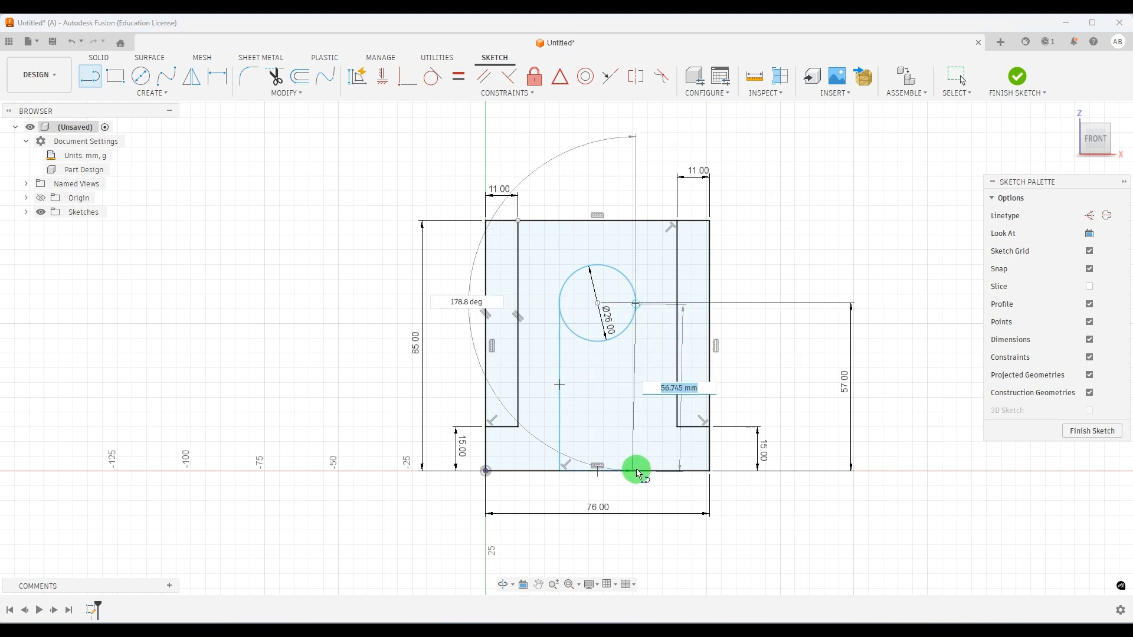
{"action": "left_click", "coordinate": [638, 472]}
{"action": "key", "text": "Escape"}
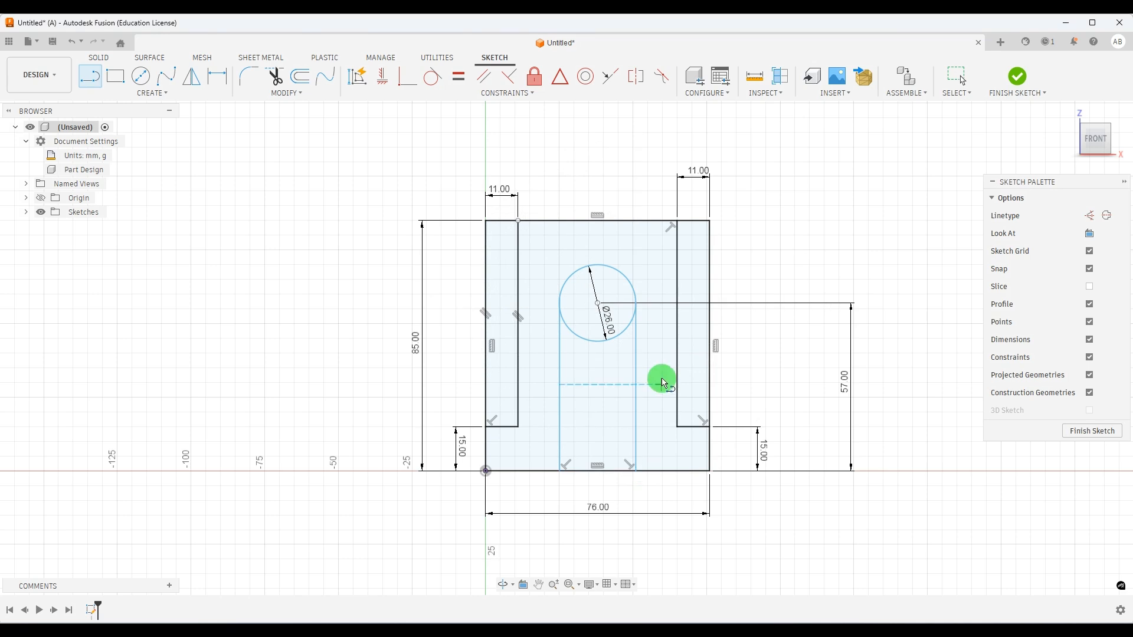
{"action": "scroll", "coordinate": [645, 297], "scroll_direction": "up", "scroll_amount": 2}
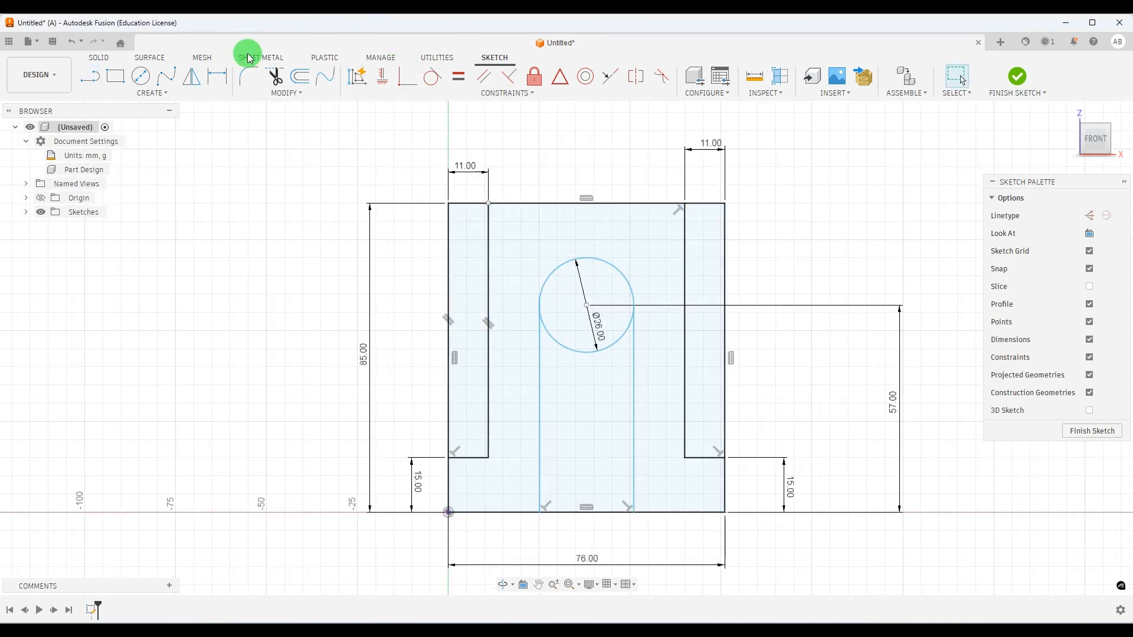
Step: Check the reference drawing 229.jpg and dimension the slot's left vertical line 25 mm from the rectangle's left edge
{"action": "left_click", "coordinate": [217, 75]}
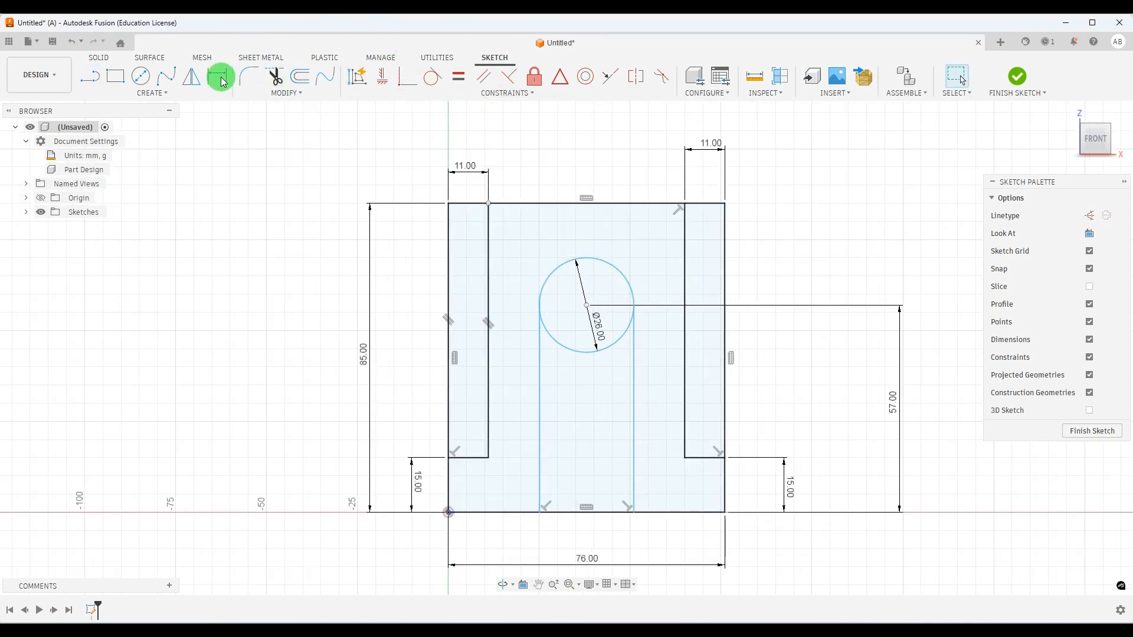
{"action": "left_click", "coordinate": [799, 626]}
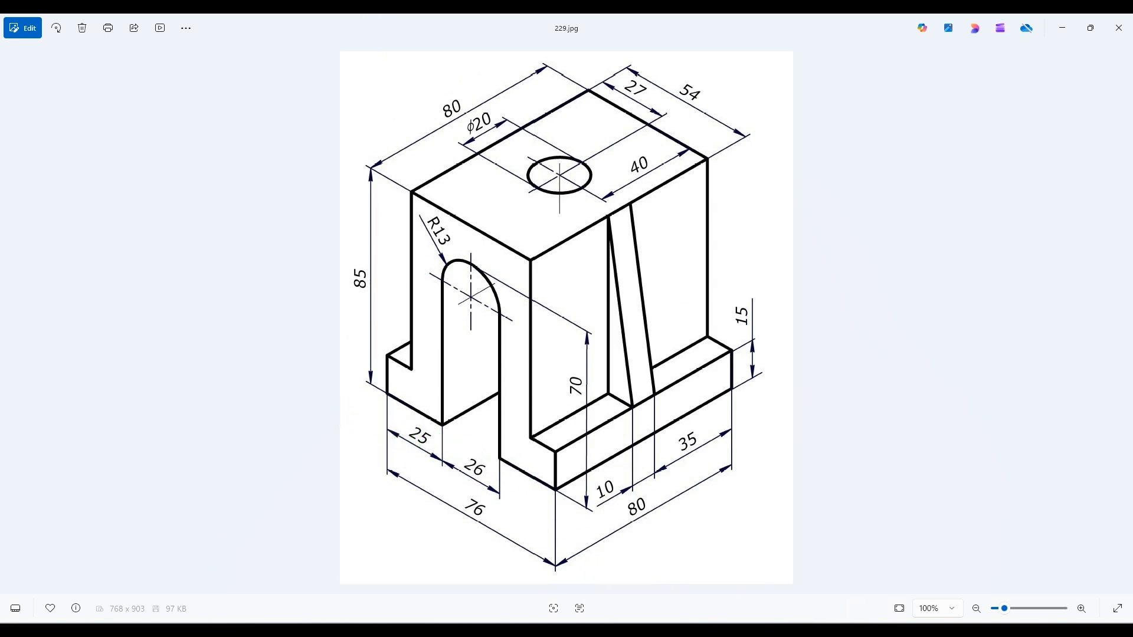
{"action": "key", "text": "alt+Tab"}
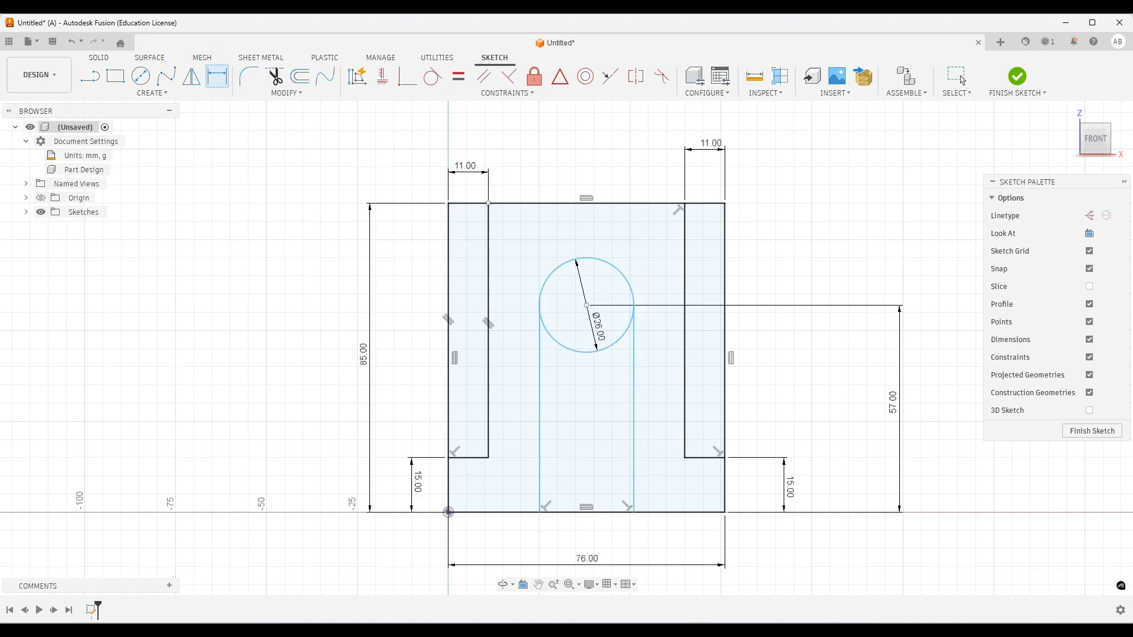
{"action": "left_click", "coordinate": [448, 495]}
{"action": "left_click", "coordinate": [538, 476]}
{"action": "left_click", "coordinate": [495, 543]}
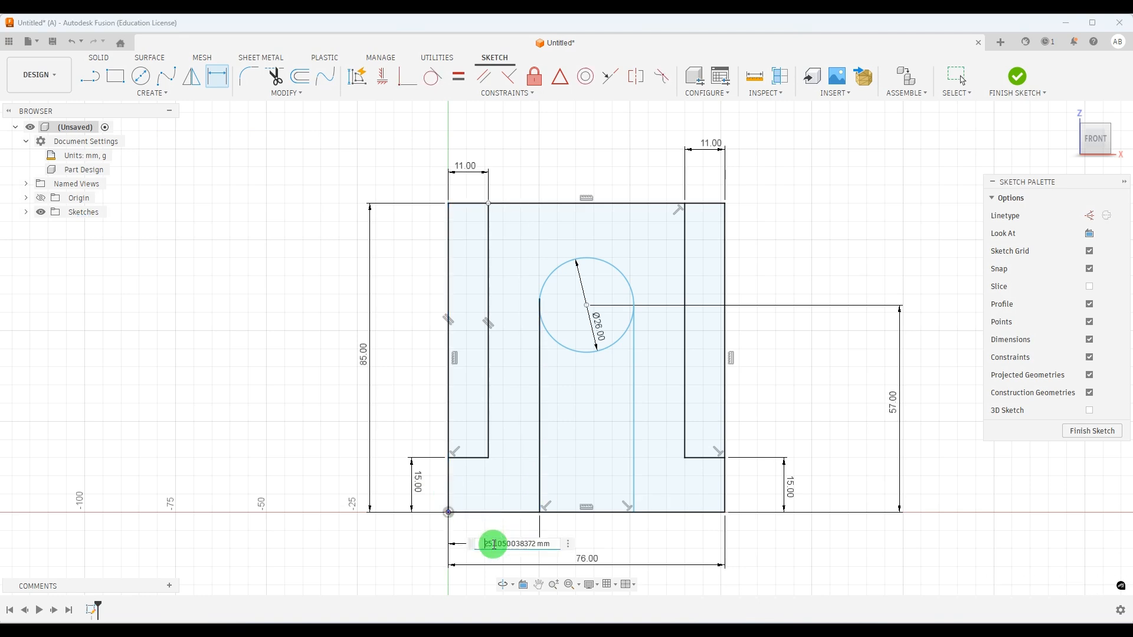
{"action": "key", "text": "Return"}
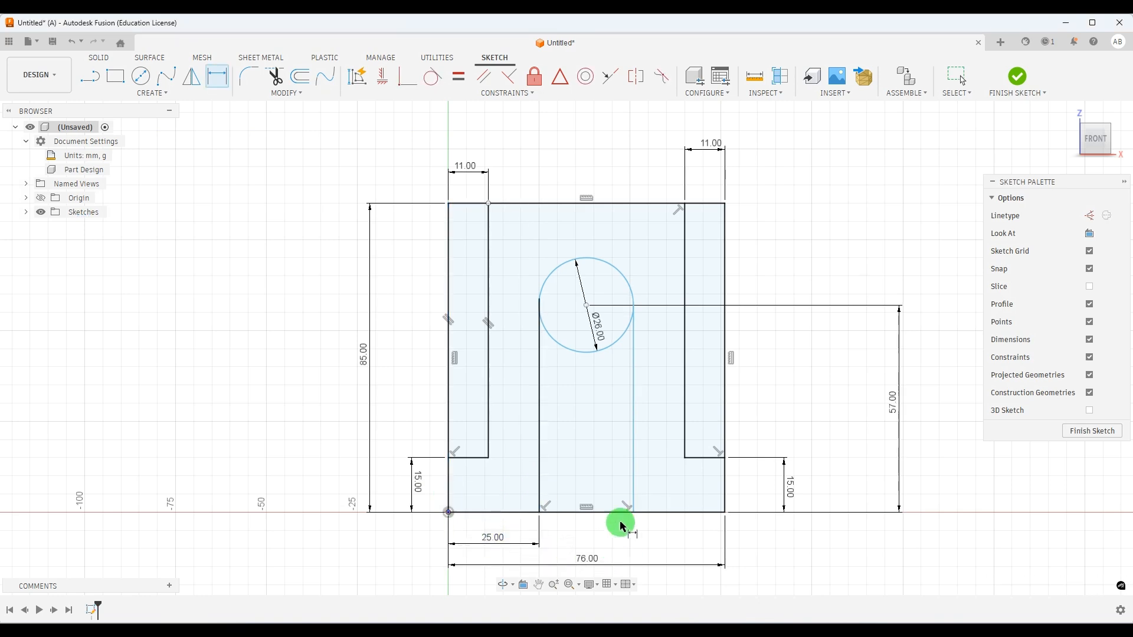
{"action": "left_click", "coordinate": [632, 479]}
{"action": "key", "text": "Escape"}
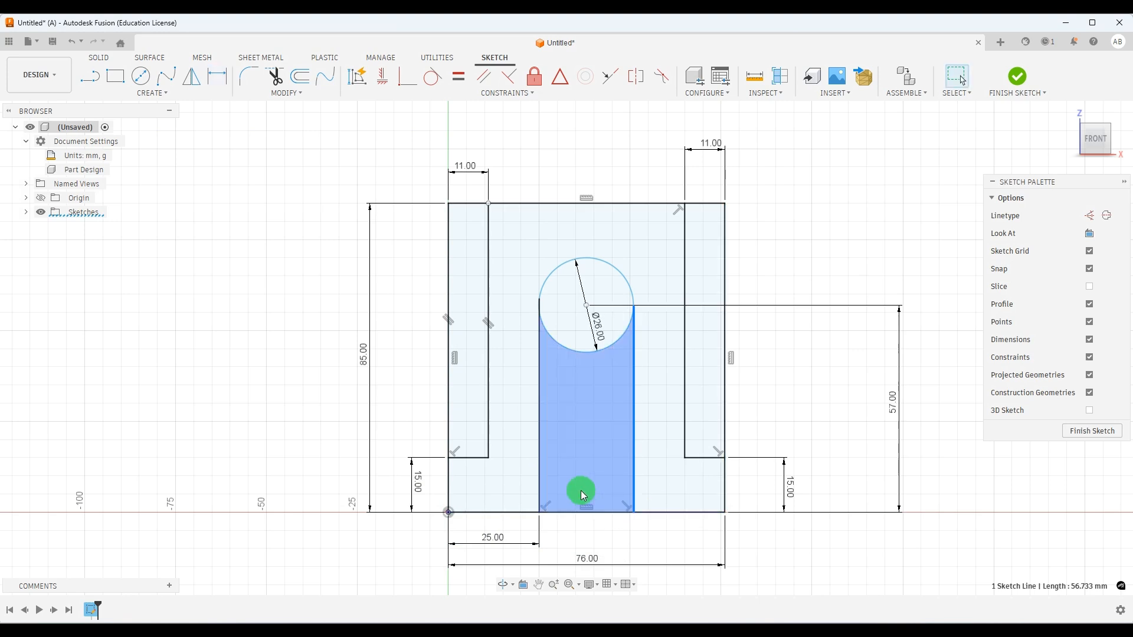
{"action": "left_click", "coordinate": [215, 76]}
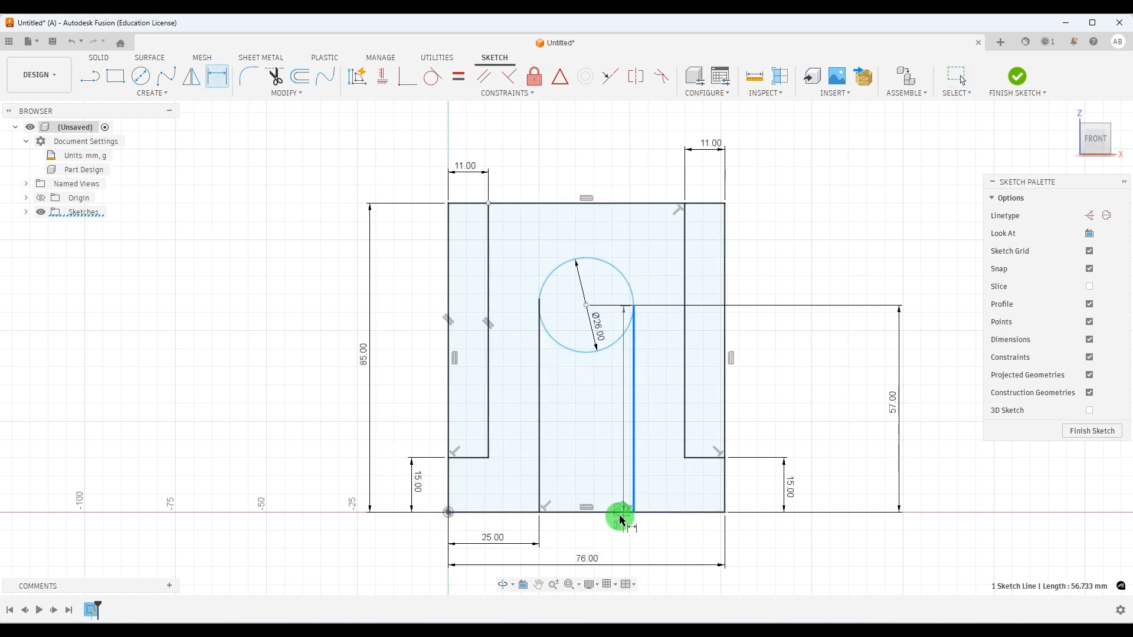
{"action": "key", "text": "Escape"}
{"action": "left_click", "coordinate": [424, 123]}
Step: Dimension the slot's two vertical lines 26 mm apart
{"action": "left_click", "coordinate": [217, 77]}
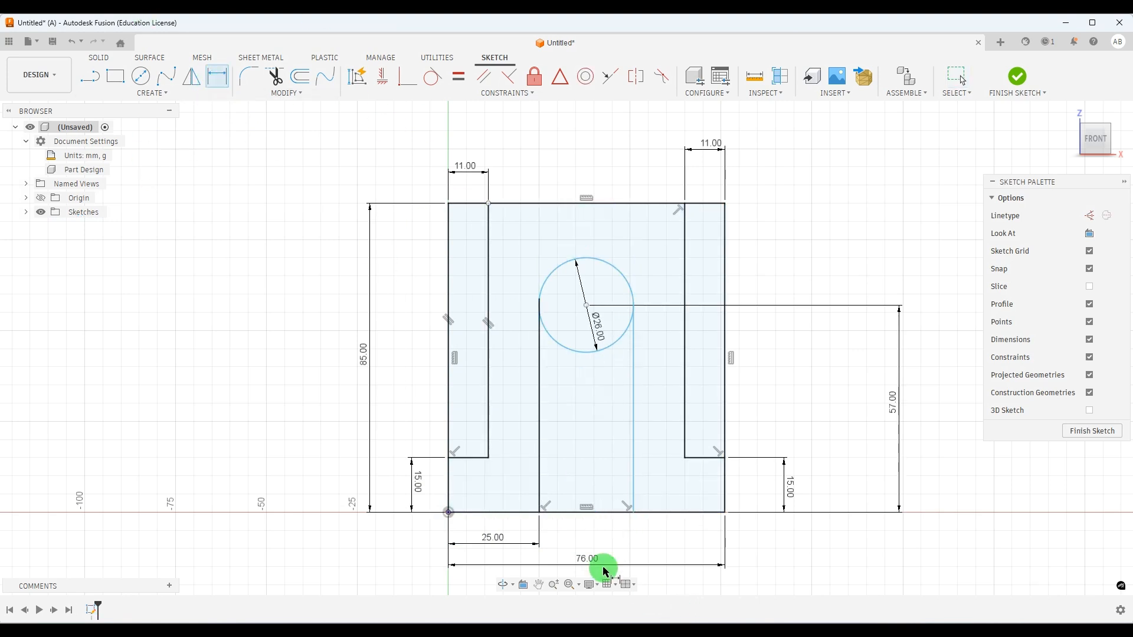
{"action": "left_click", "coordinate": [538, 475]}
{"action": "left_click", "coordinate": [633, 472]}
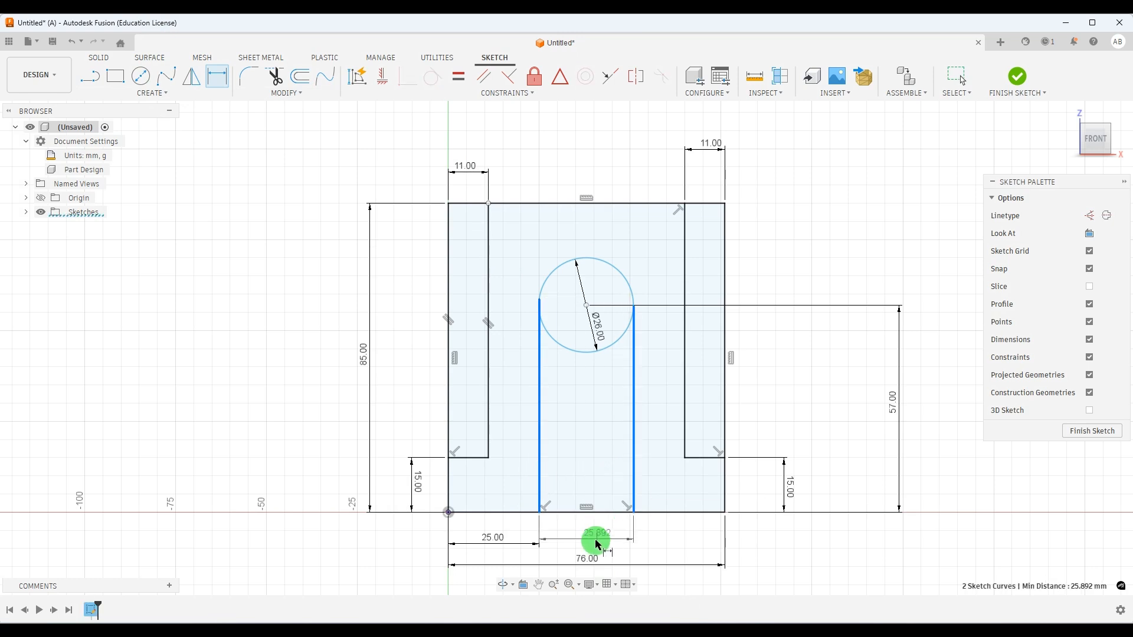
{"action": "left_click", "coordinate": [593, 547]}
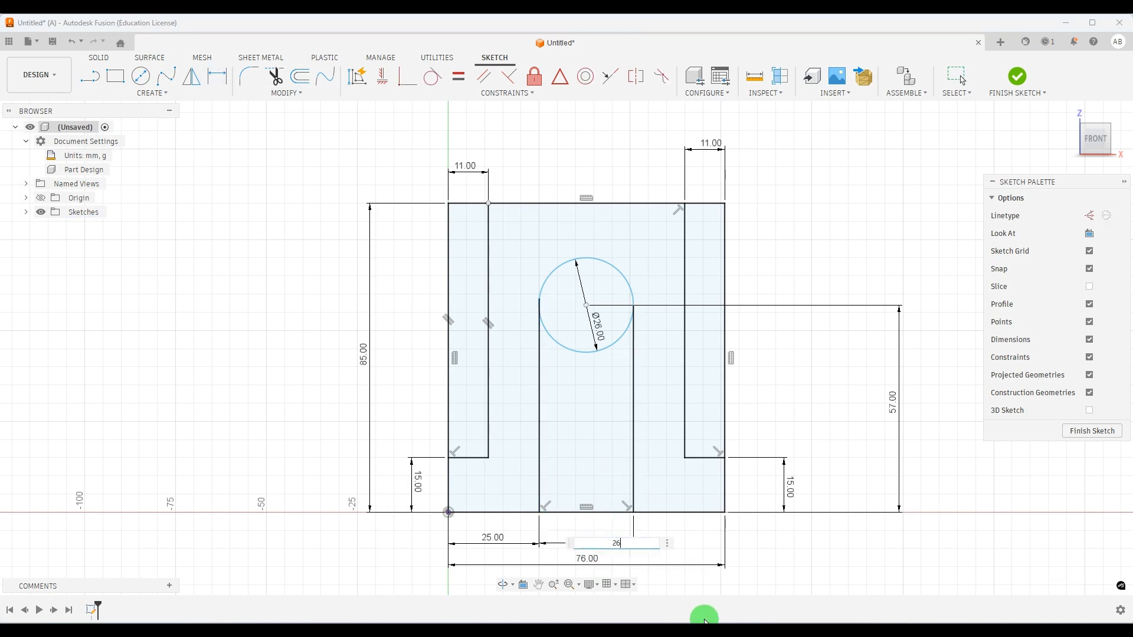
{"action": "key", "text": "Return"}
Step: Trim the lower half of the circle between the slot lines to leave an arched slot outline
{"action": "scroll", "coordinate": [622, 295], "scroll_direction": "down", "scroll_amount": 5}
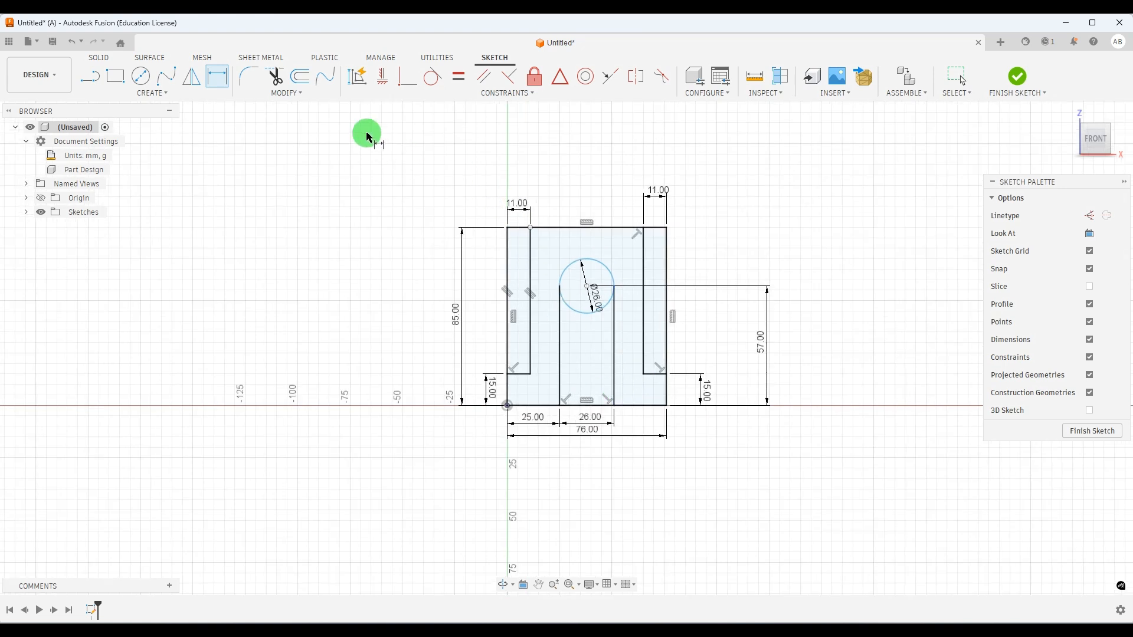
{"action": "left_click", "coordinate": [275, 75]}
{"action": "scroll", "coordinate": [579, 269], "scroll_direction": "up", "scroll_amount": 1}
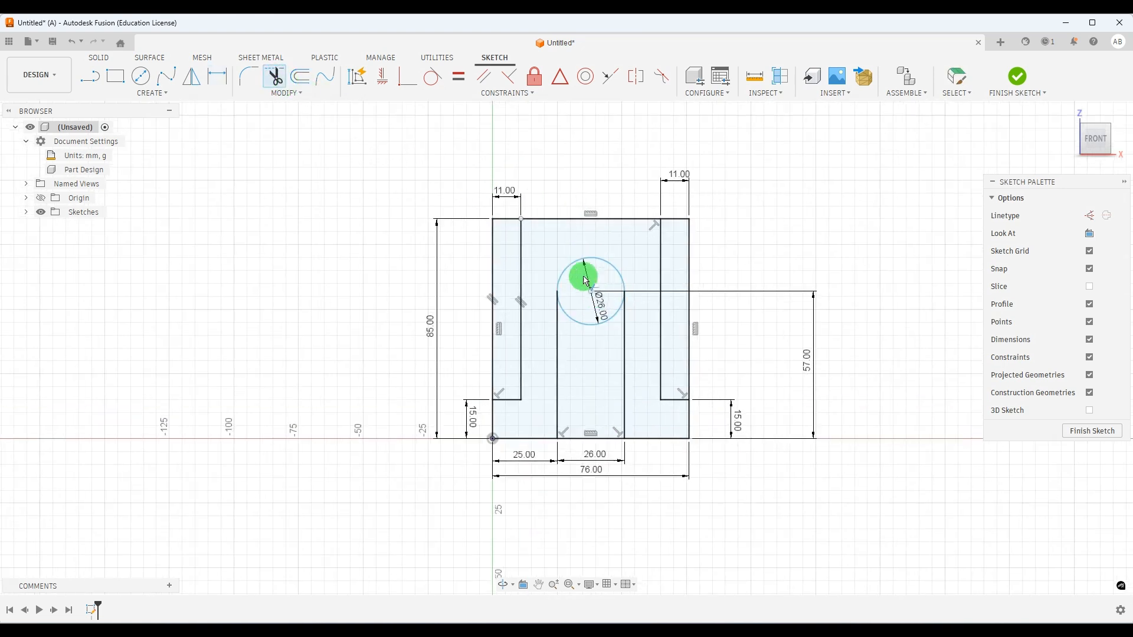
{"action": "left_click", "coordinate": [591, 327]}
{"action": "scroll", "coordinate": [617, 308], "scroll_direction": "up", "scroll_amount": 1}
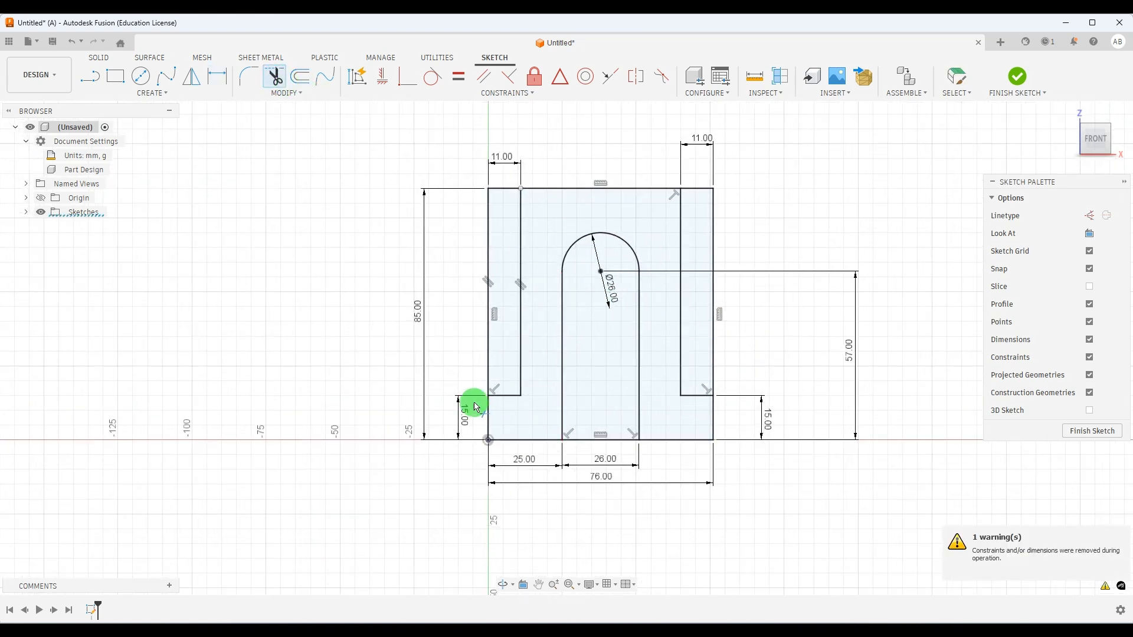
{"action": "scroll", "coordinate": [513, 386], "scroll_direction": "down", "scroll_amount": 2}
{"action": "scroll", "coordinate": [678, 427], "scroll_direction": "up", "scroll_amount": 1}
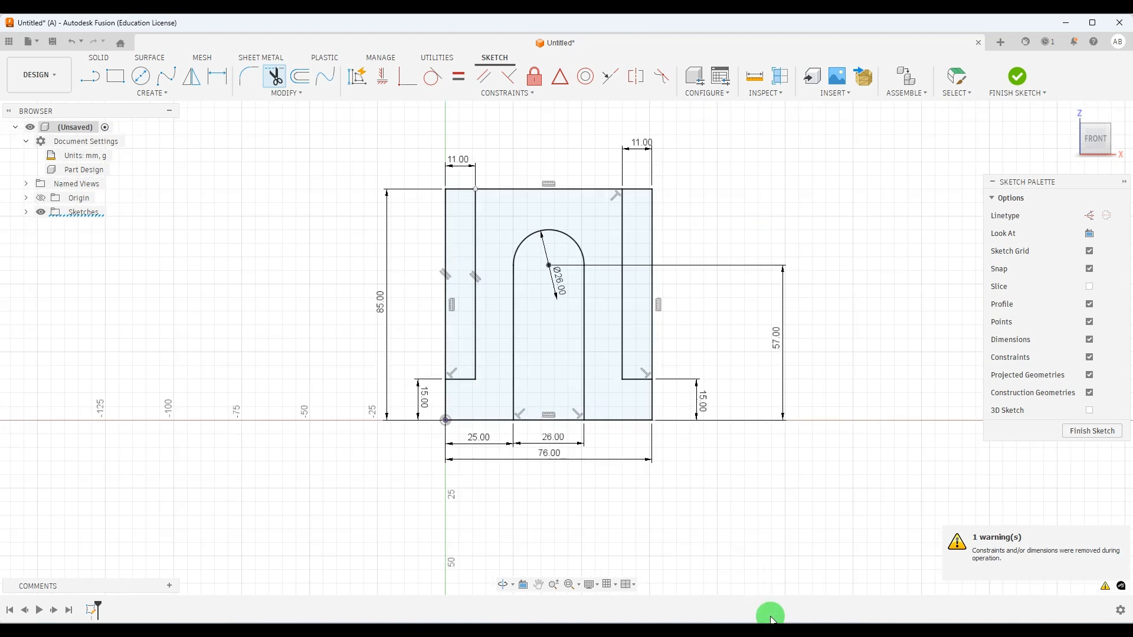
Step: Check the rib in reference drawing 229.jpg and sketch a diagonal from the right inner line's top to the right step's outer corner
{"action": "left_click", "coordinate": [495, 597]}
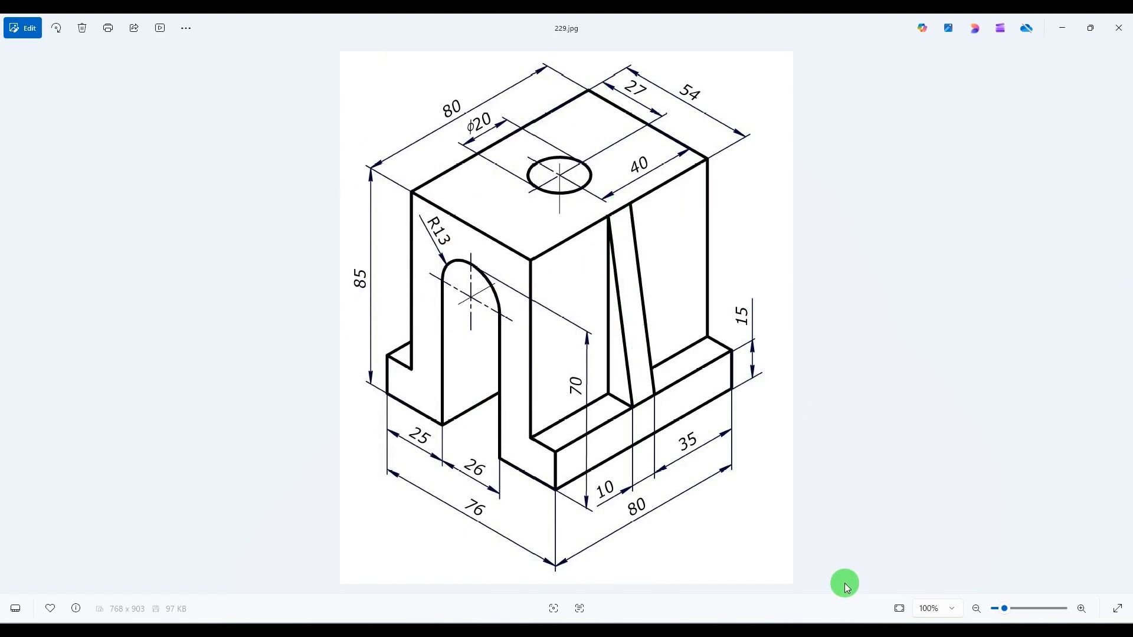
{"action": "left_click", "coordinate": [809, 623]}
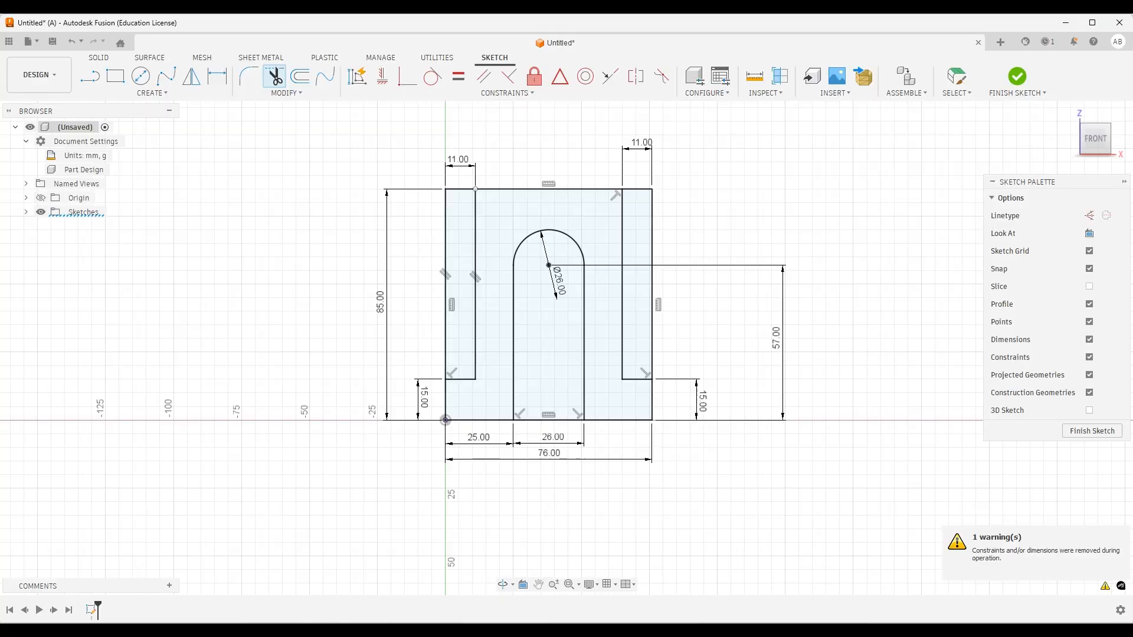
{"action": "left_click", "coordinate": [92, 77]}
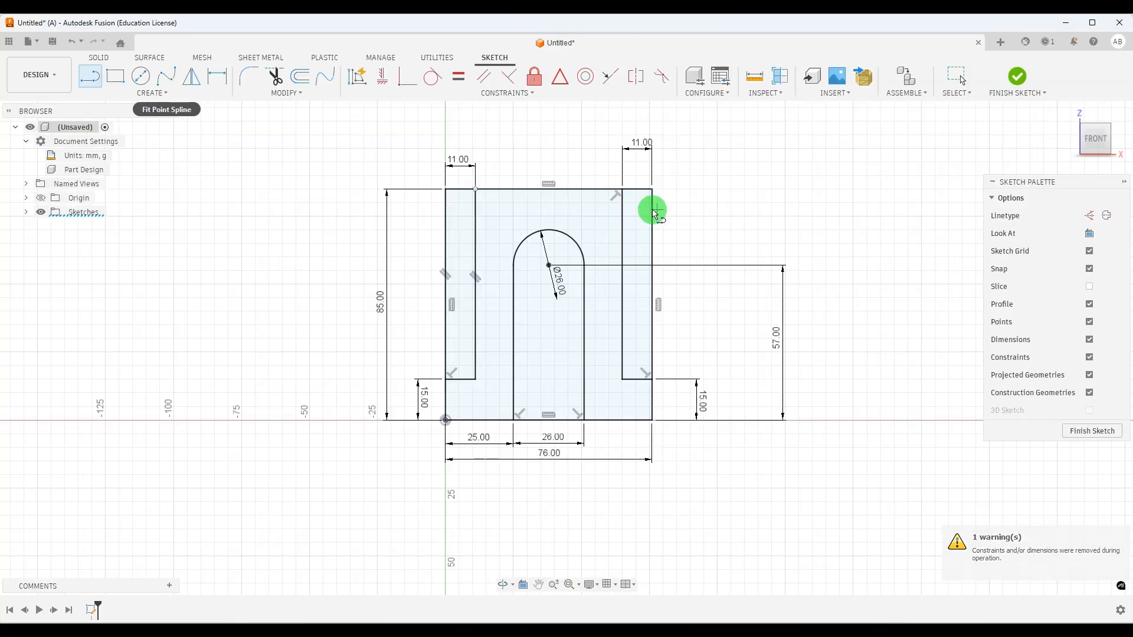
{"action": "left_click", "coordinate": [621, 191]}
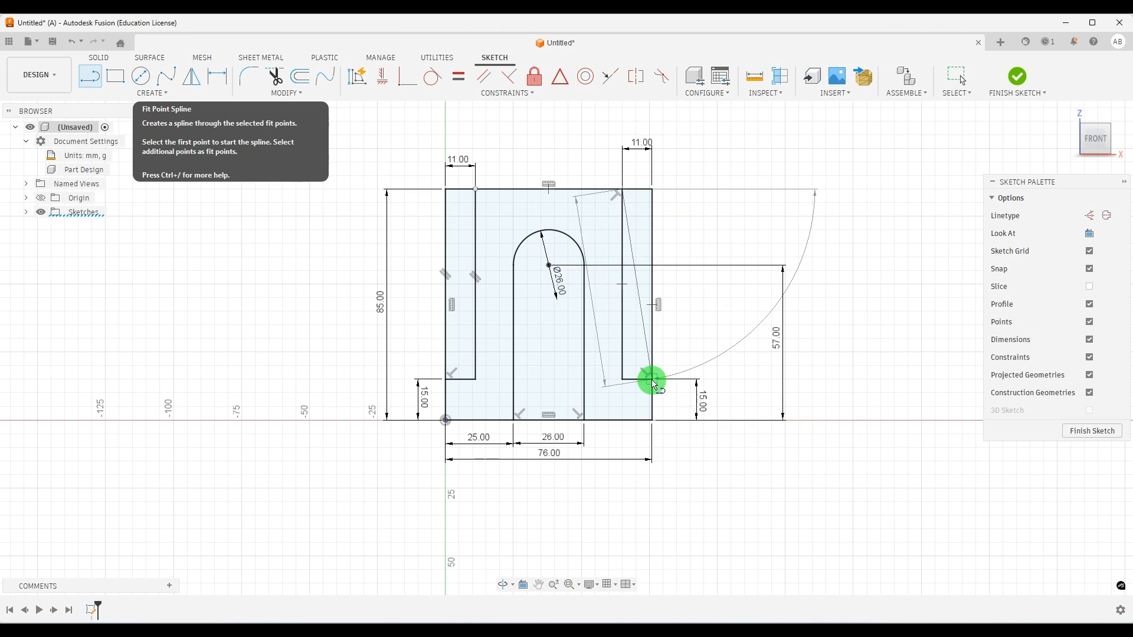
{"action": "double_click", "coordinate": [652, 378]}
Step: Try to sketch the matching diagonal on the left side of the profile and delete the drawn line
{"action": "left_click_drag", "start_coordinate": [475, 189], "coordinate": [448, 385]}
{"action": "key", "text": "Escape"}
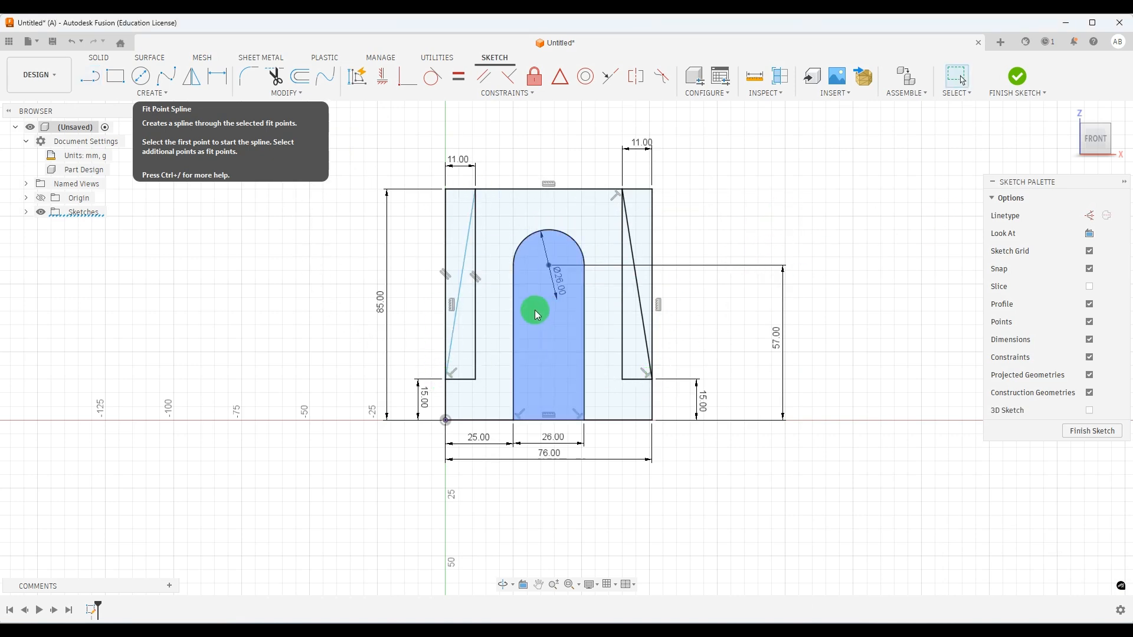
{"action": "scroll", "coordinate": [535, 309], "scroll_direction": "up", "scroll_amount": 3}
{"action": "left_click", "coordinate": [466, 226]}
{"action": "left_click", "coordinate": [450, 212]}
{"action": "left_click", "coordinate": [451, 215]}
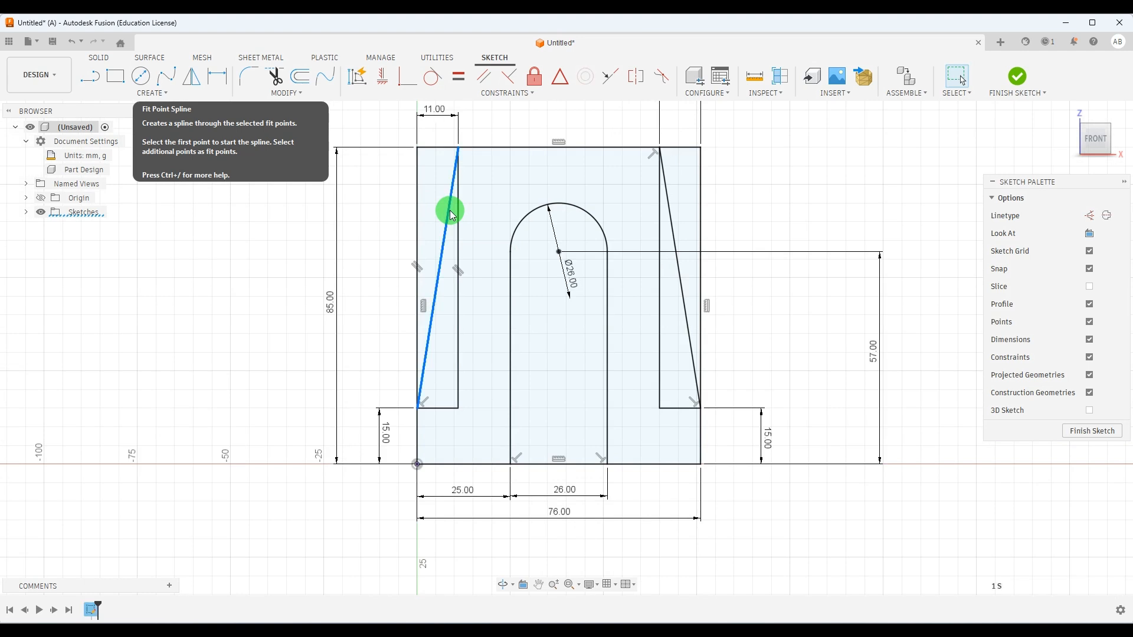
{"action": "key", "text": "Delete"}
Step: Try the left diagonal again from the inner vertical line's top to the step's outer corner and remove it
{"action": "left_click", "coordinate": [90, 76]}
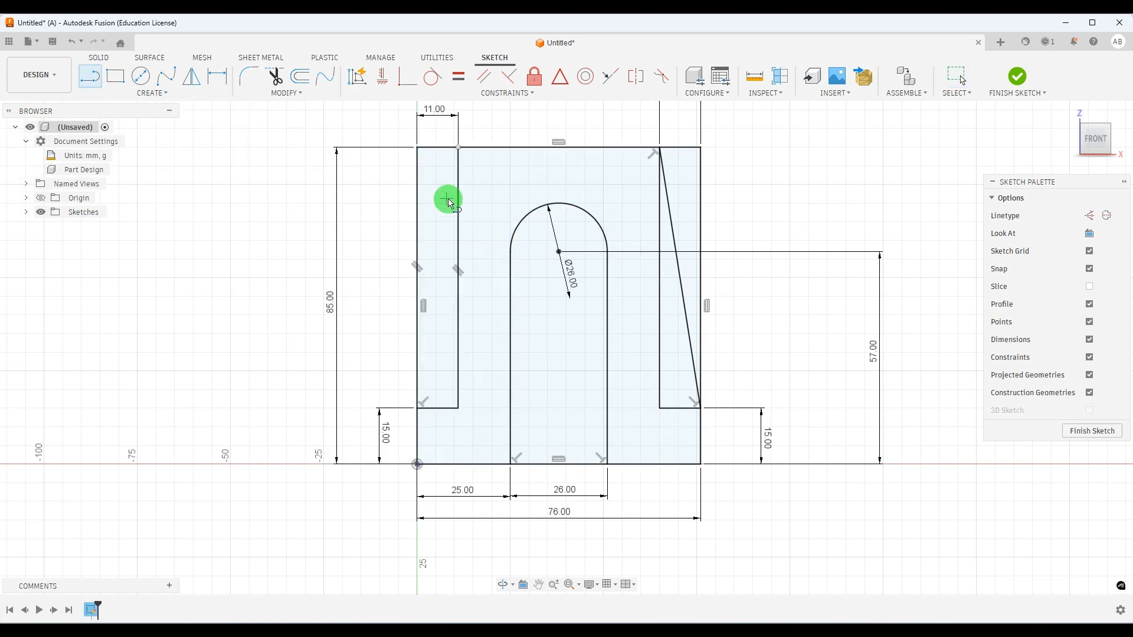
{"action": "left_click", "coordinate": [459, 148]}
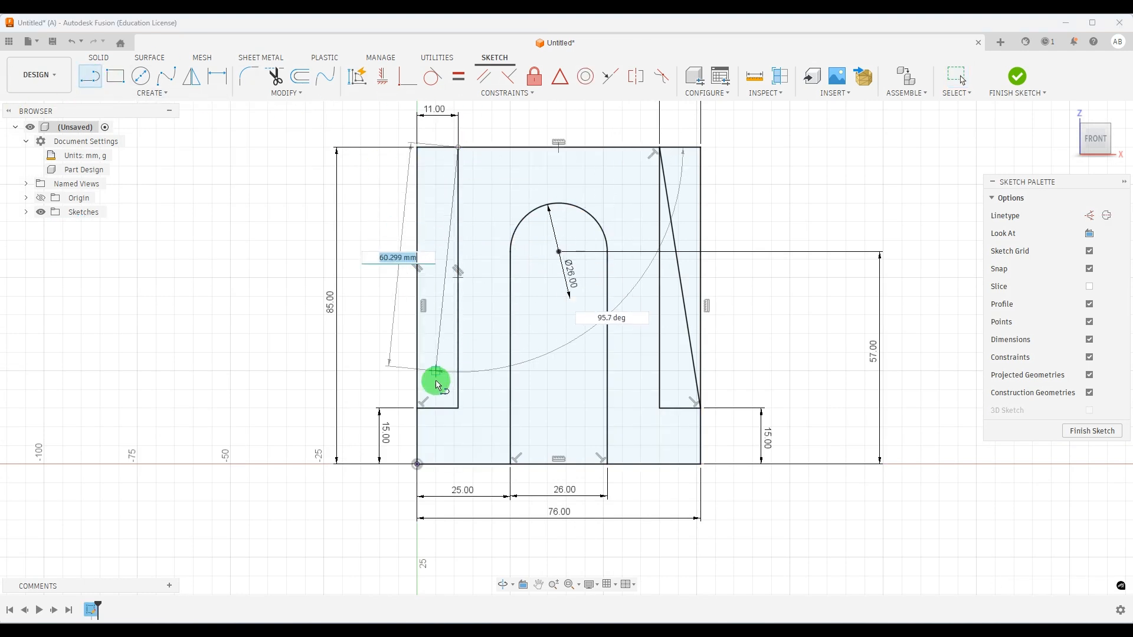
{"action": "left_click", "coordinate": [418, 409]}
{"action": "key", "text": "Escape"}
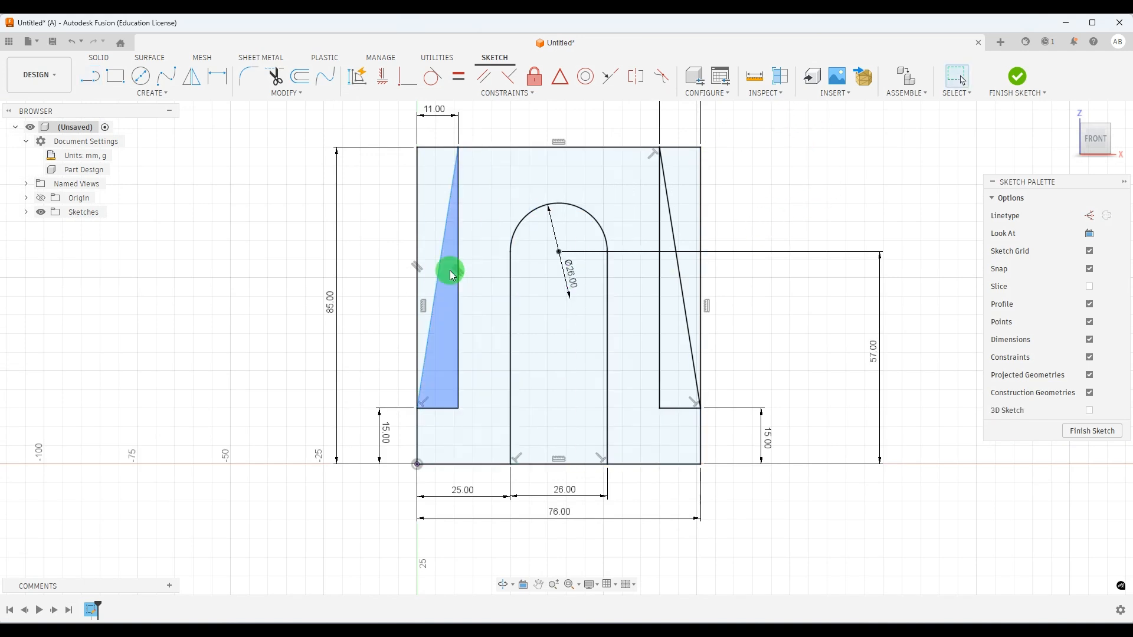
{"action": "left_click", "coordinate": [437, 278]}
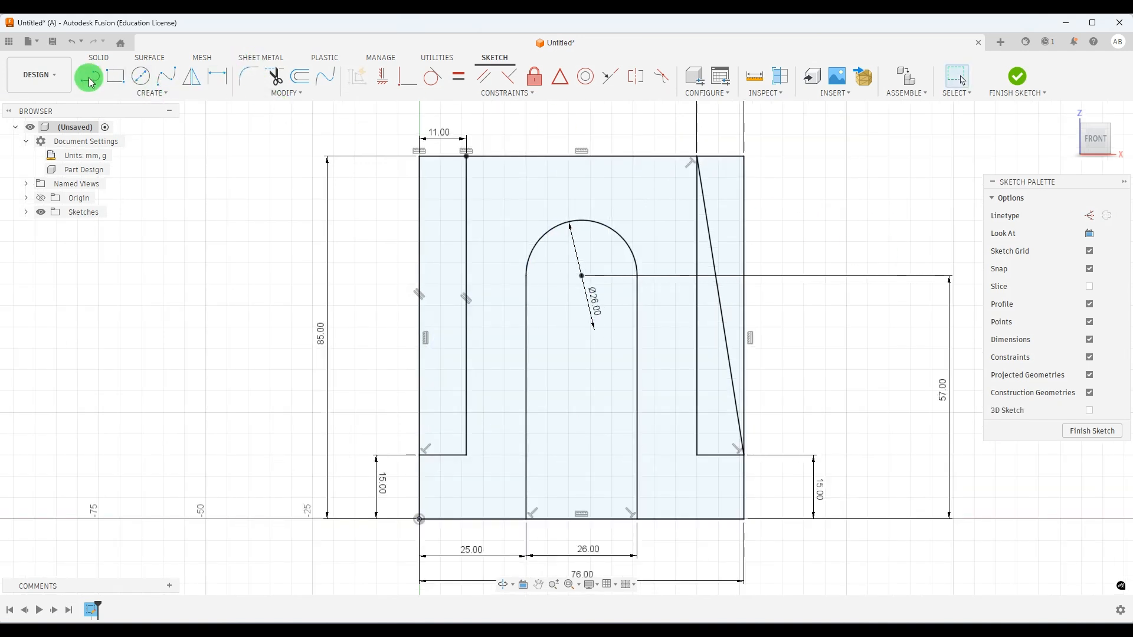
Step: Sketch the left rib diagonal from the left step's outer corner up to the top end of the inner vertical line
{"action": "left_click", "coordinate": [90, 77]}
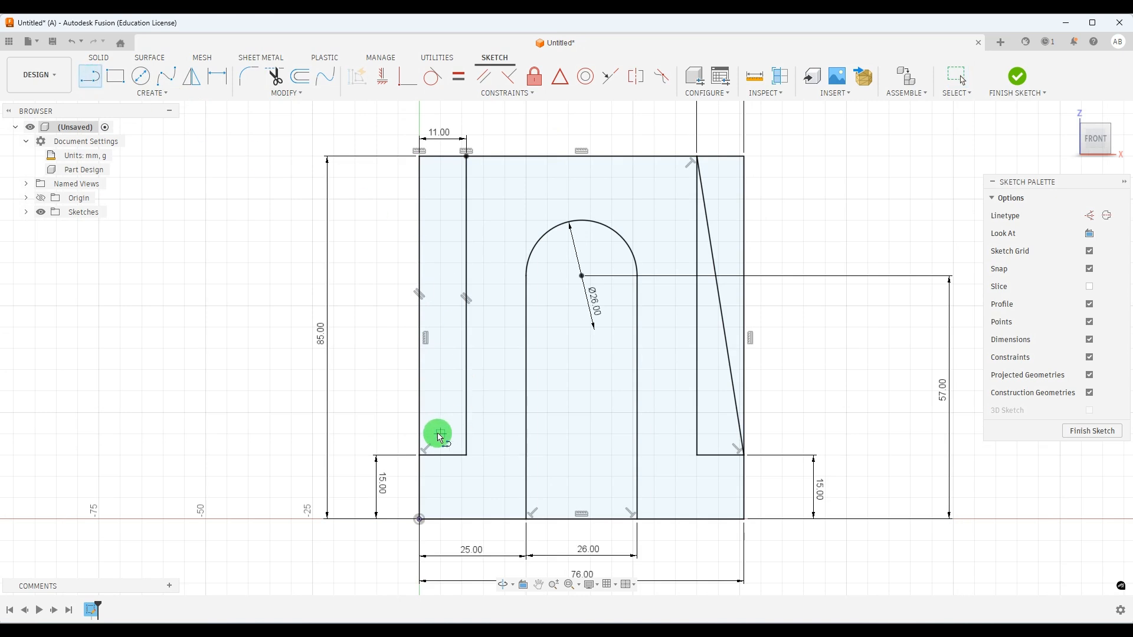
{"action": "left_click", "coordinate": [420, 456]}
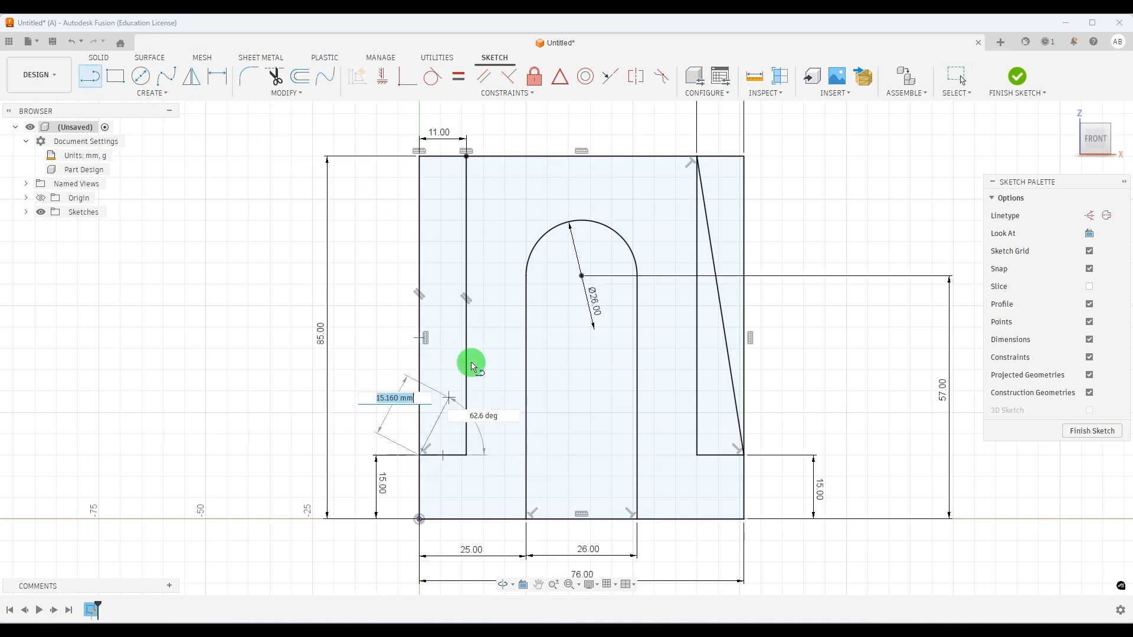
{"action": "left_click", "coordinate": [467, 159]}
{"action": "key", "text": "Escape"}
{"action": "scroll", "coordinate": [643, 292], "scroll_direction": "up", "scroll_amount": 2}
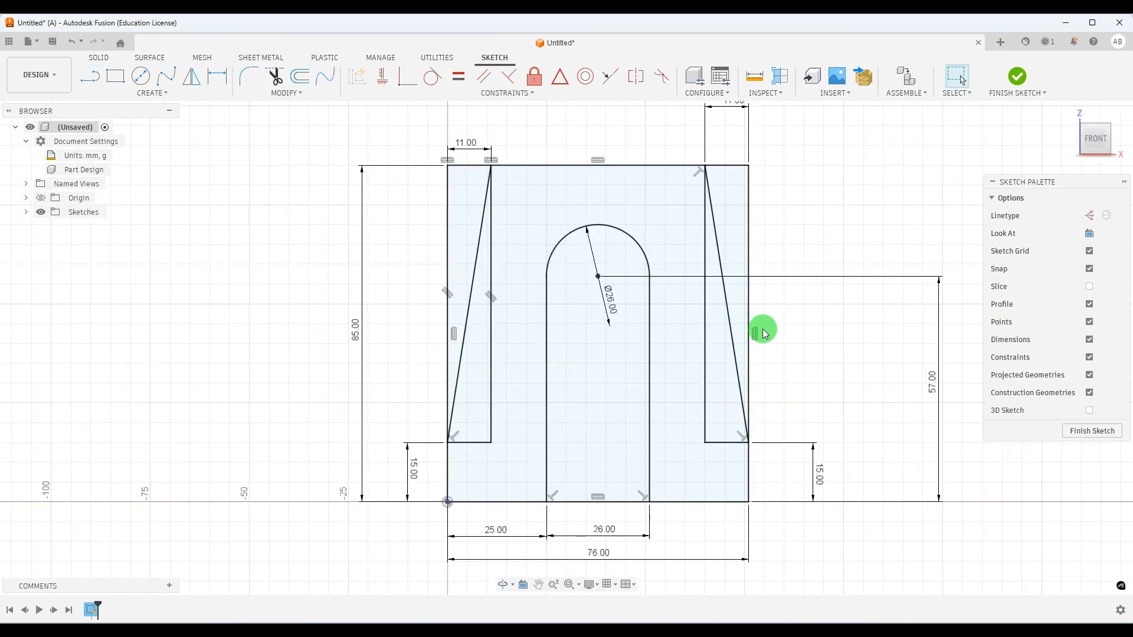
Step: Finish the front profile sketch and check the reference drawing 229.jpg for the bracket's depth
{"action": "scroll", "coordinate": [754, 387], "scroll_direction": "down", "scroll_amount": 1}
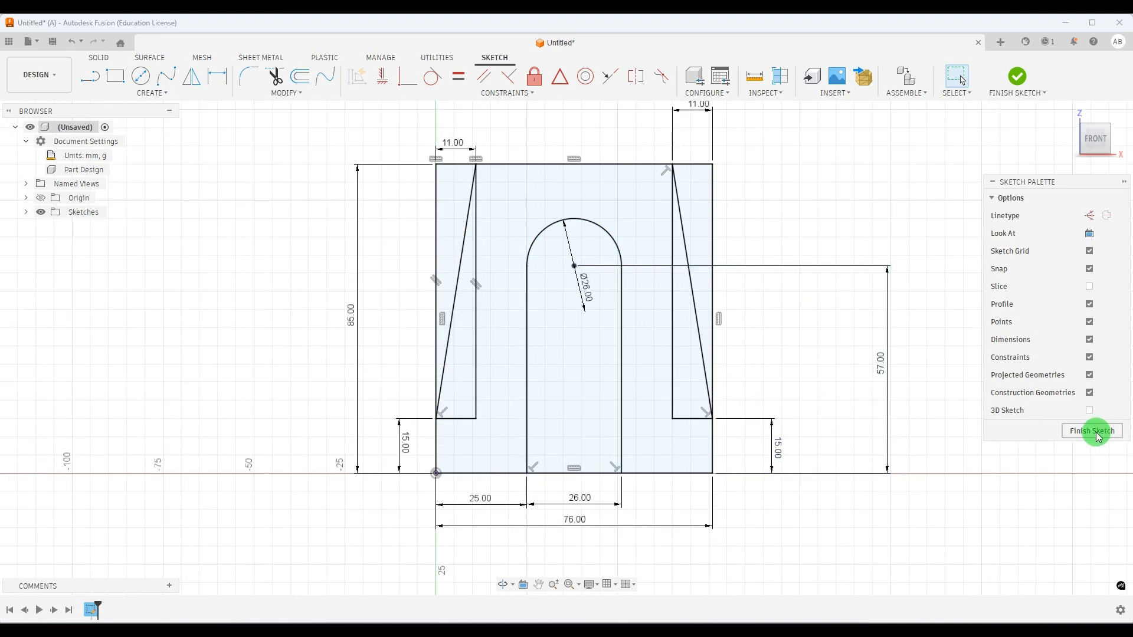
{"action": "left_click", "coordinate": [1096, 431]}
{"action": "mouse_move", "coordinate": [992, 395]}
{"action": "middle_mouse_down", "text": "shift"}
{"action": "mouse_move", "coordinate": [922, 399]}
{"action": "mouse_move", "coordinate": [940, 410]}
{"action": "middle_mouse_up", "text": "shift"}
{"action": "key", "text": "alt+Tab"}
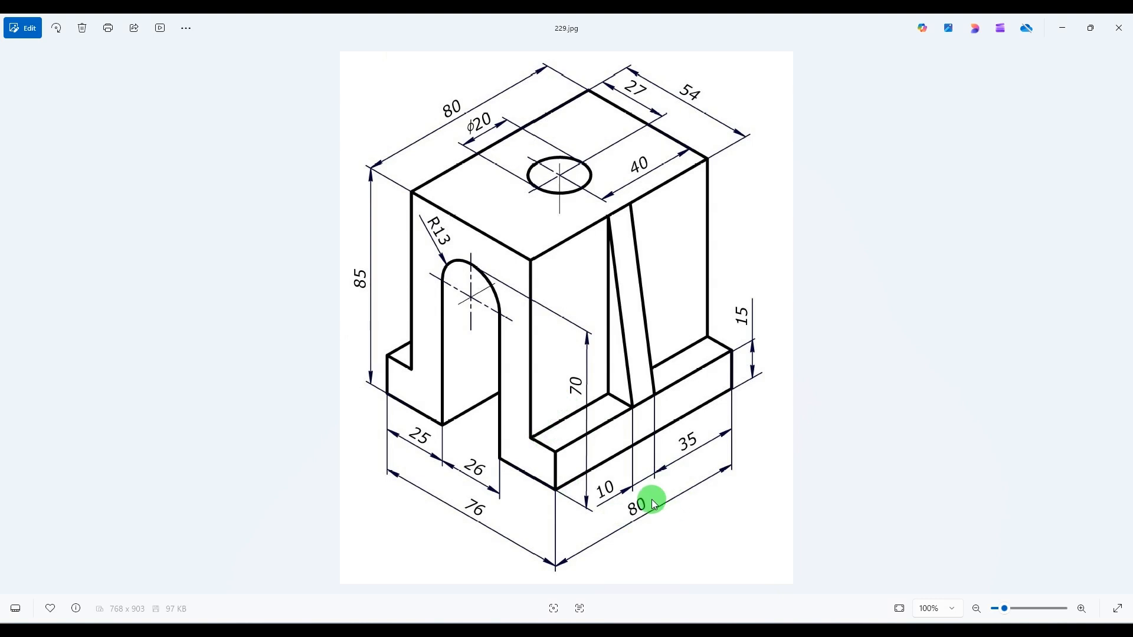
{"action": "key", "text": "alt+Tab"}
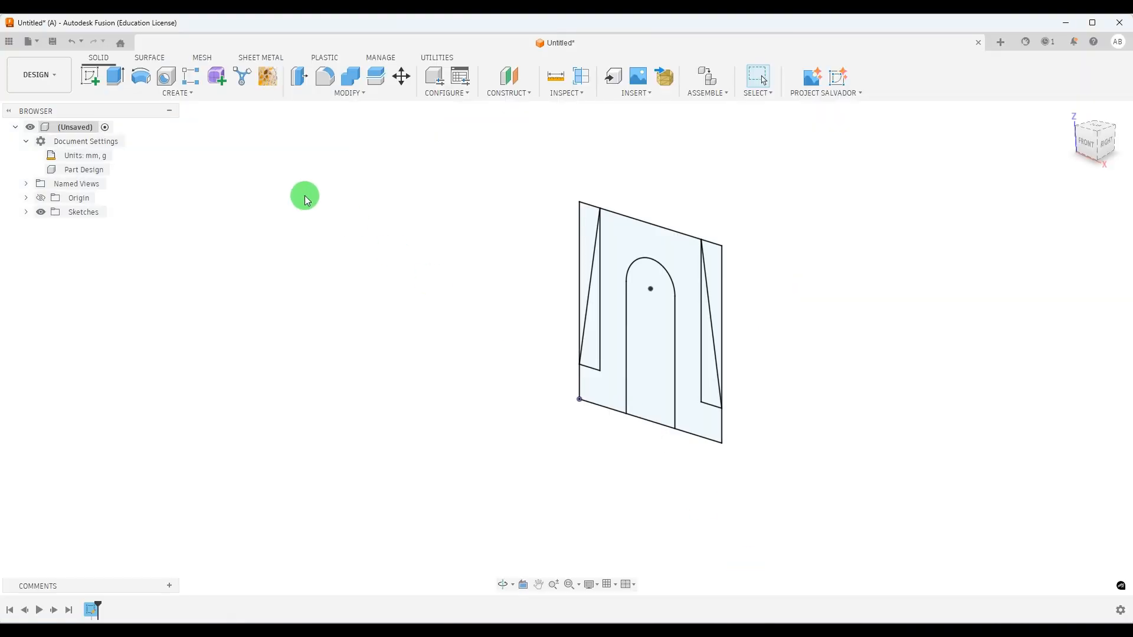
Step: Extrude the main front profile around the arched slot symmetrically to a whole length of 80 mm as a new body
{"action": "left_click", "coordinate": [115, 75]}
{"action": "left_click", "coordinate": [696, 424]}
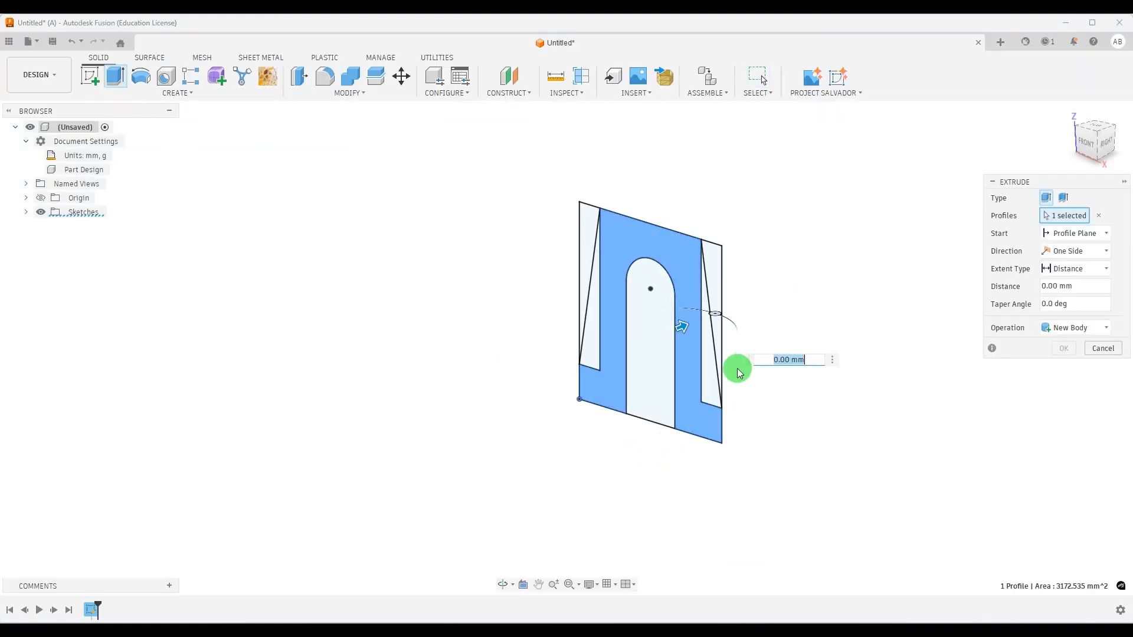
{"action": "left_click", "coordinate": [1092, 255]}
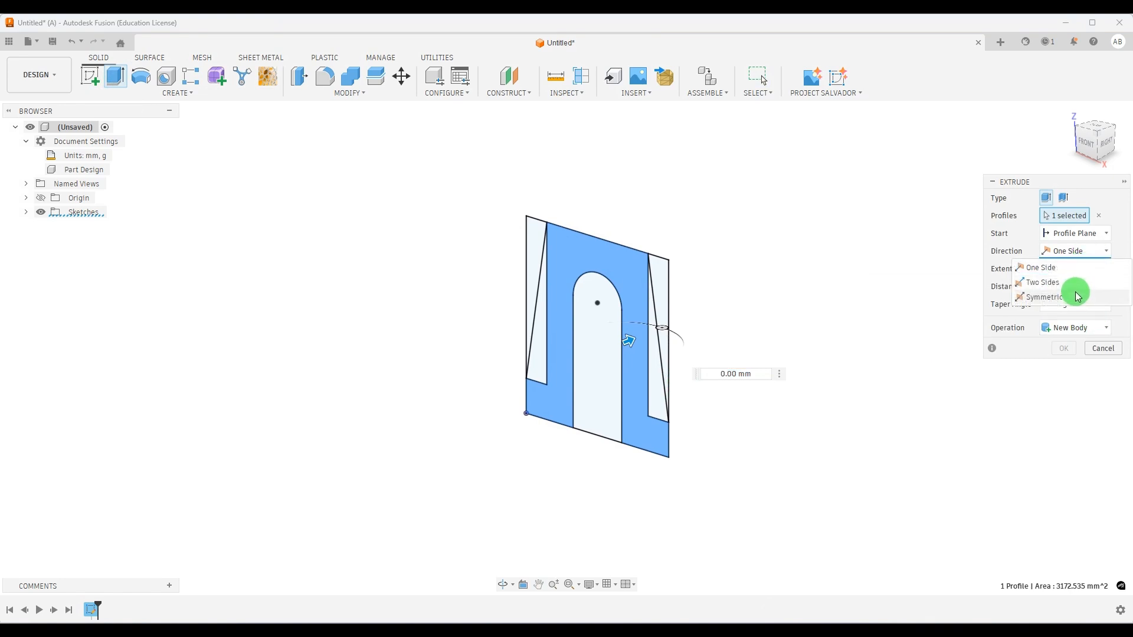
{"action": "left_click", "coordinate": [1075, 293]}
{"action": "left_click_drag", "start_coordinate": [1075, 302], "coordinate": [987, 299]}
{"action": "type", "text": "8"}
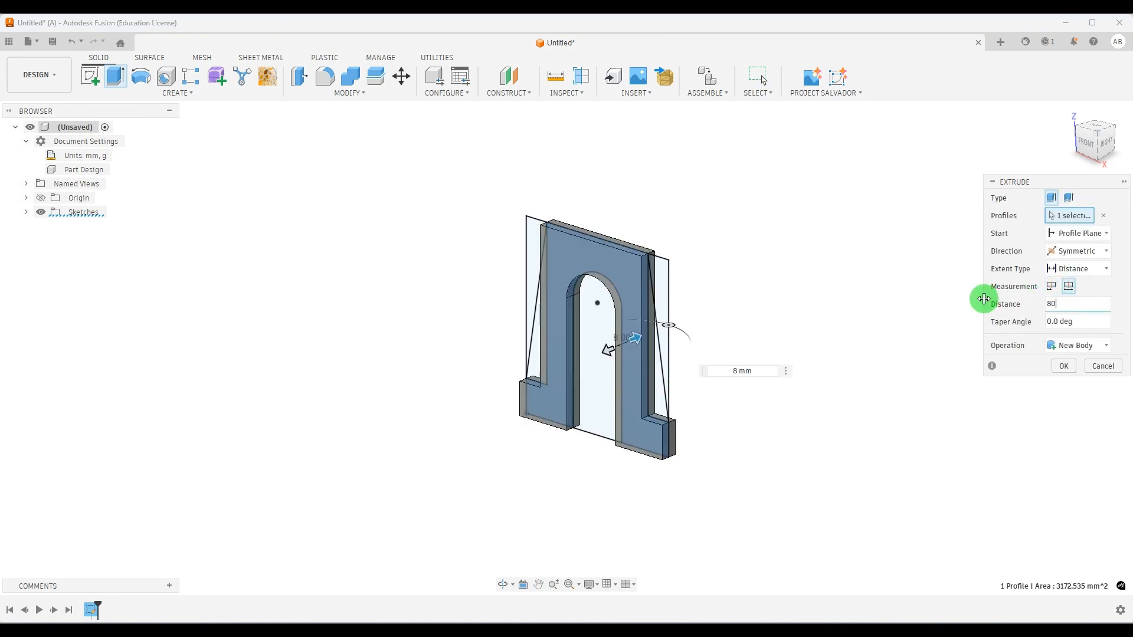
{"action": "type", "text": "0"}
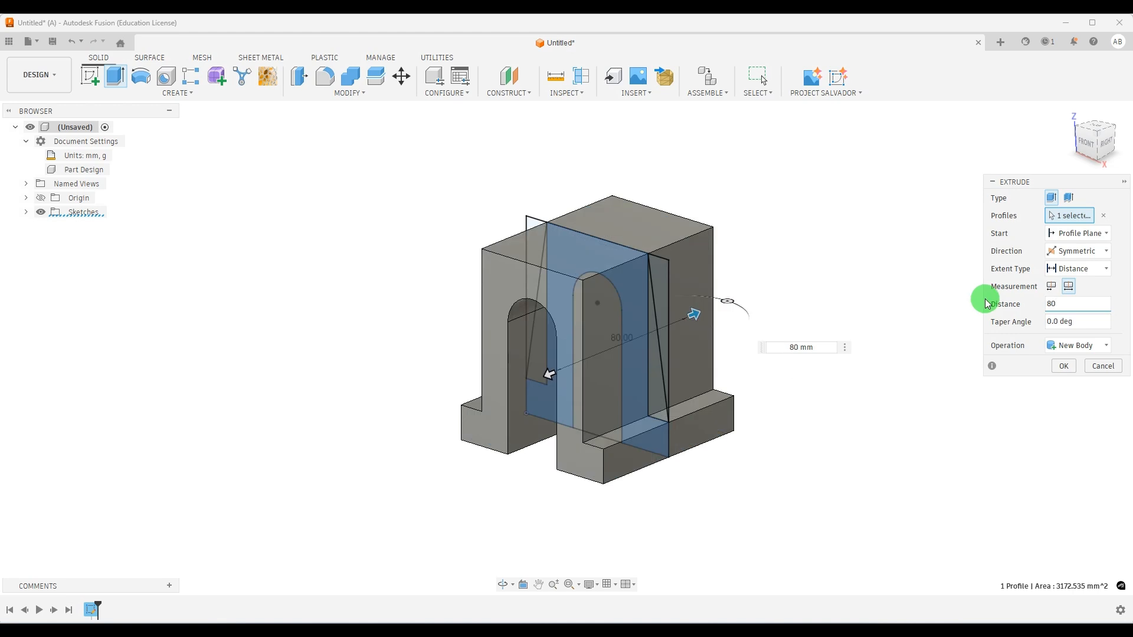
{"action": "left_click", "coordinate": [1062, 367]}
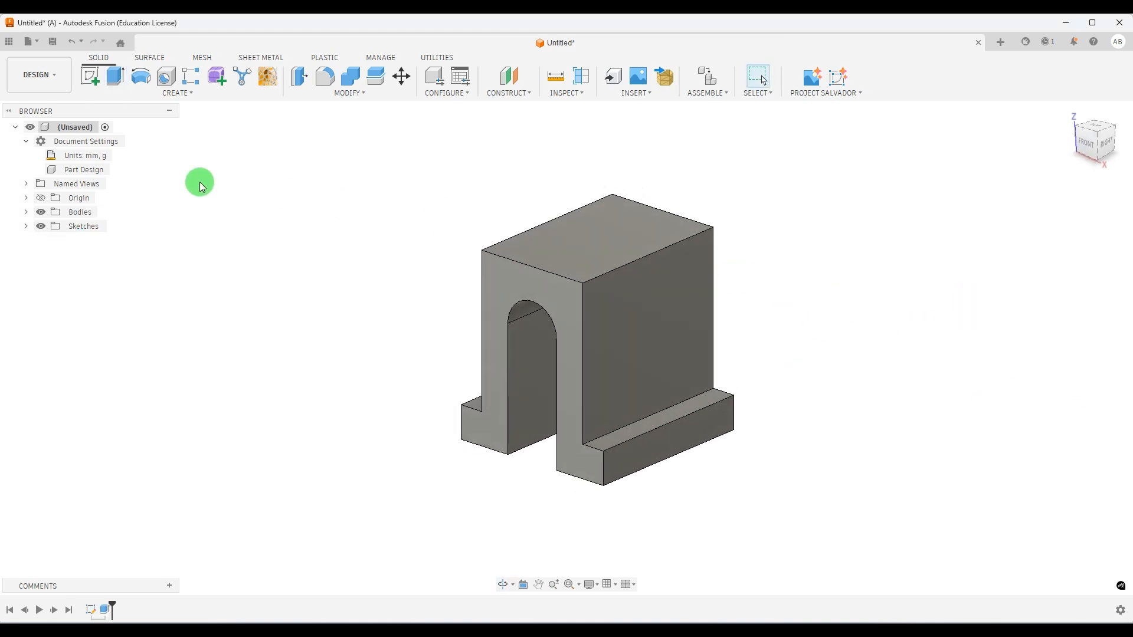
Step: Show the hidden front profile sketch again together with the extruded body
{"action": "left_click", "coordinate": [27, 227]}
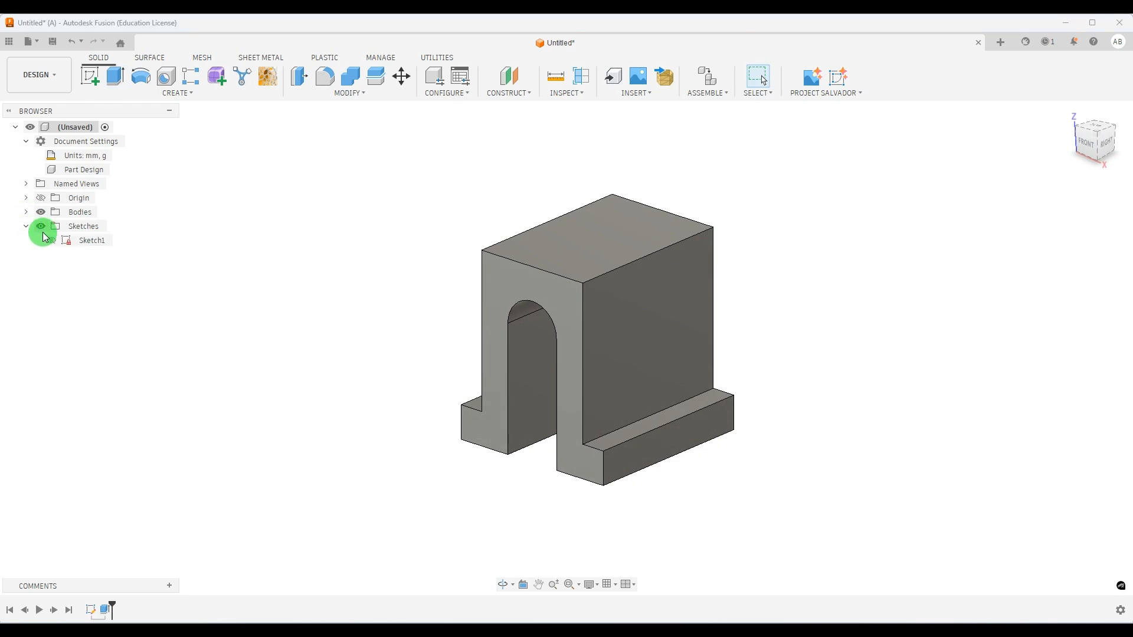
{"action": "left_click", "coordinate": [51, 240]}
{"action": "middle_click_drag", "start_coordinate": [835, 260], "coordinate": [830, 264], "text": "shift"}
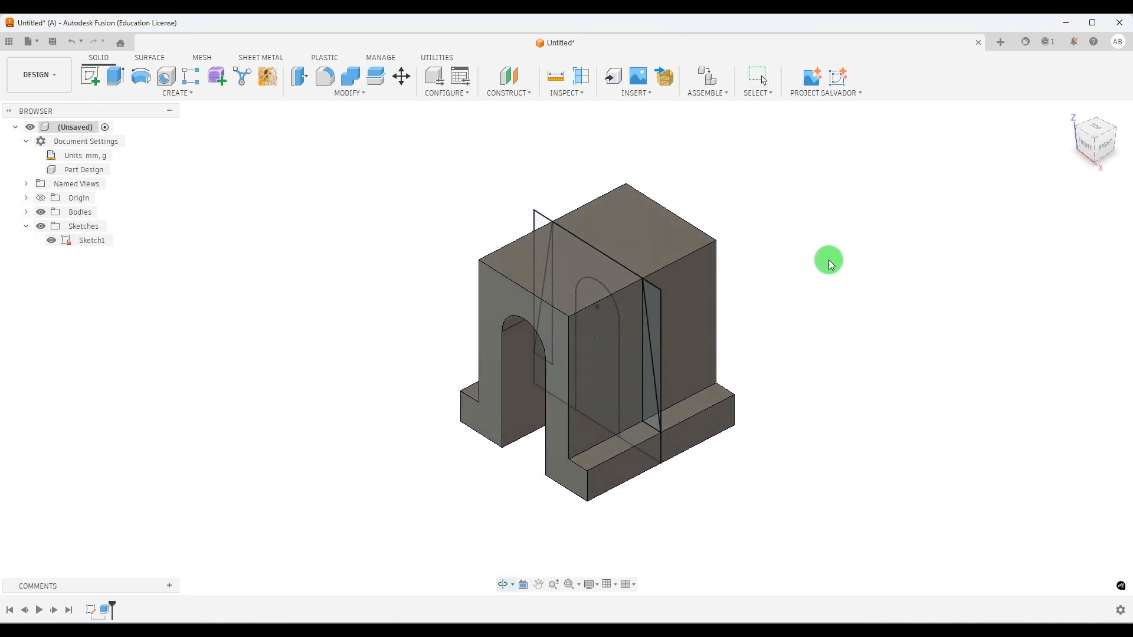
Step: Extrude both triangular rib profiles symmetrically to a whole length of 10 mm, joined to the body, and hide the profile sketch
{"action": "left_click", "coordinate": [115, 75]}
{"action": "middle_click_drag", "start_coordinate": [821, 342], "coordinate": [923, 324], "text": "shift"}
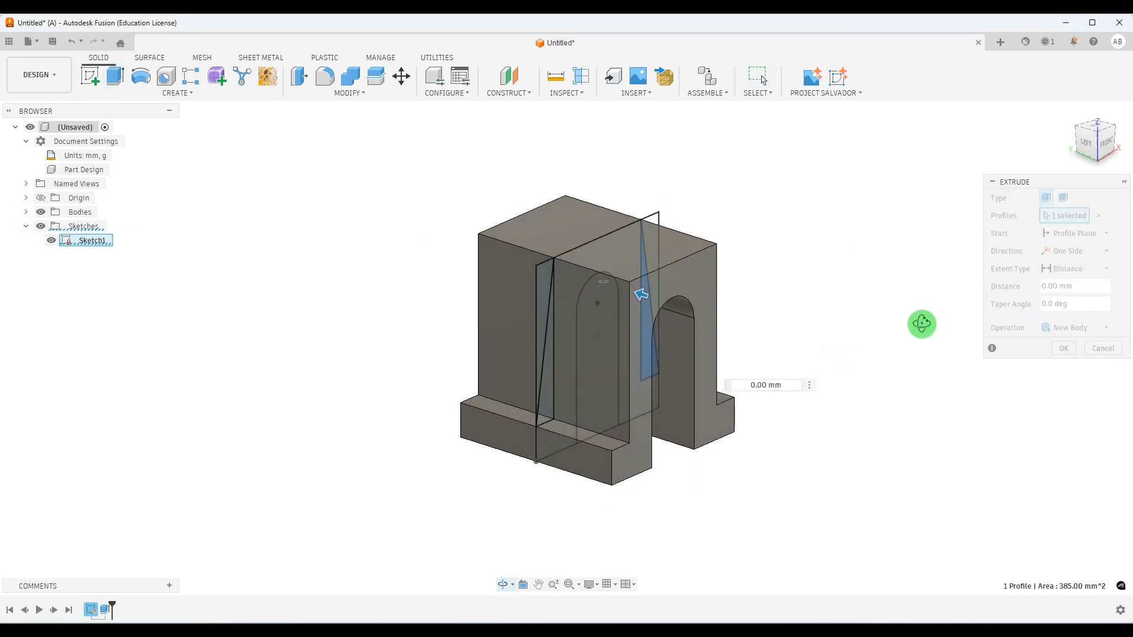
{"action": "left_click", "coordinate": [549, 399]}
{"action": "middle_click_drag", "start_coordinate": [784, 319], "coordinate": [871, 394], "text": "shift"}
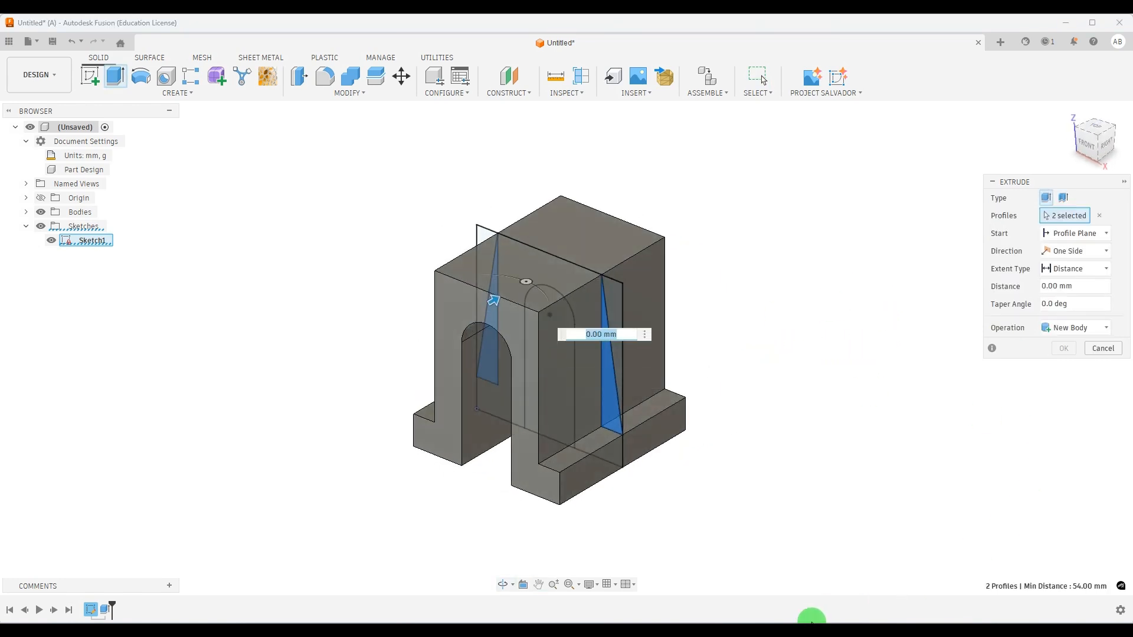
{"action": "left_click", "coordinate": [814, 624]}
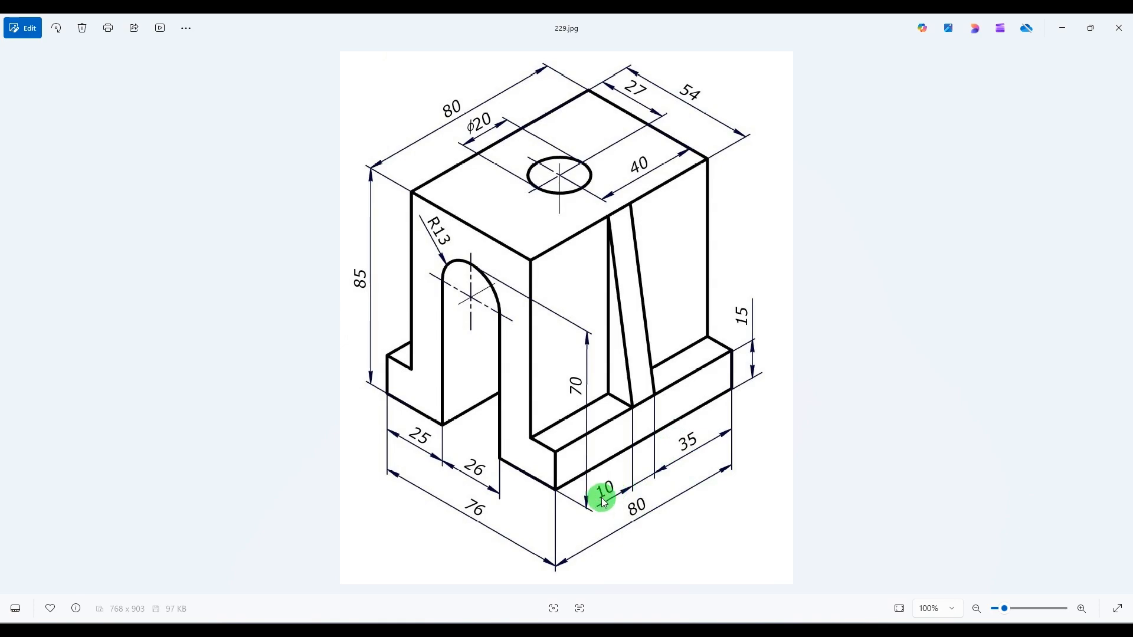
{"action": "left_click", "coordinate": [791, 624]}
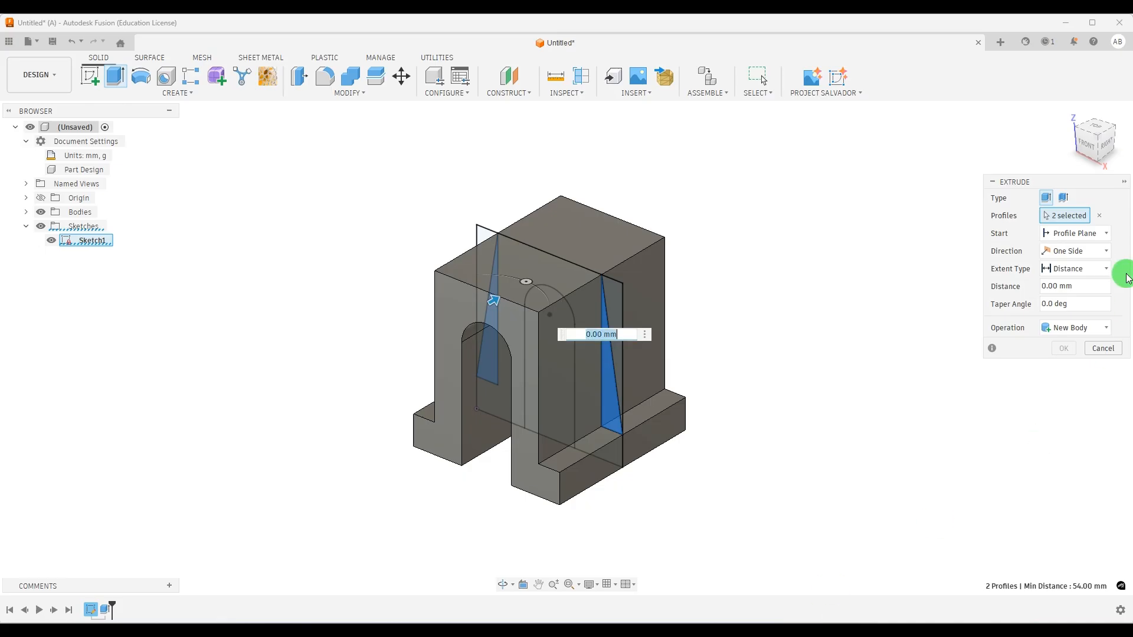
{"action": "left_click", "coordinate": [1071, 259]}
{"action": "left_click", "coordinate": [1059, 296]}
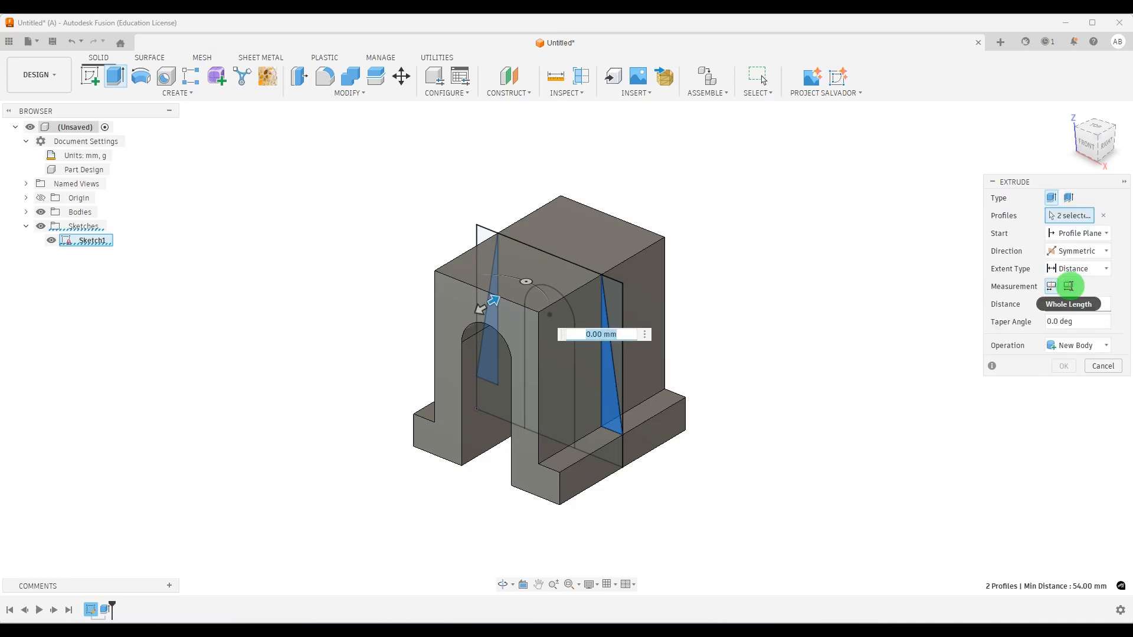
{"action": "left_click", "coordinate": [1068, 286]}
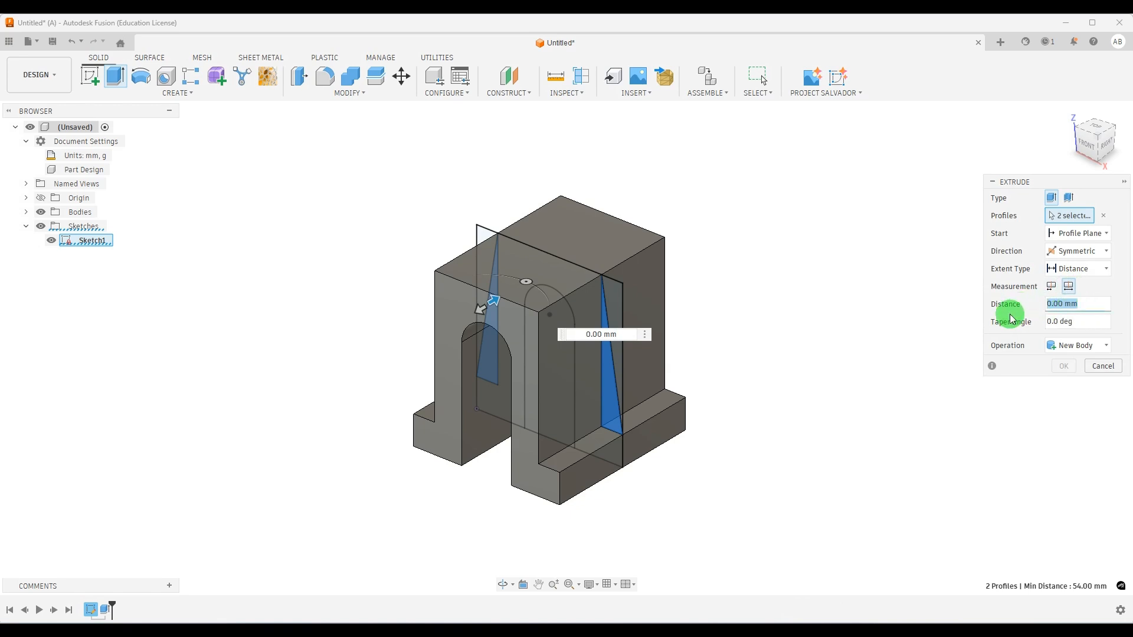
{"action": "type", "text": "10"}
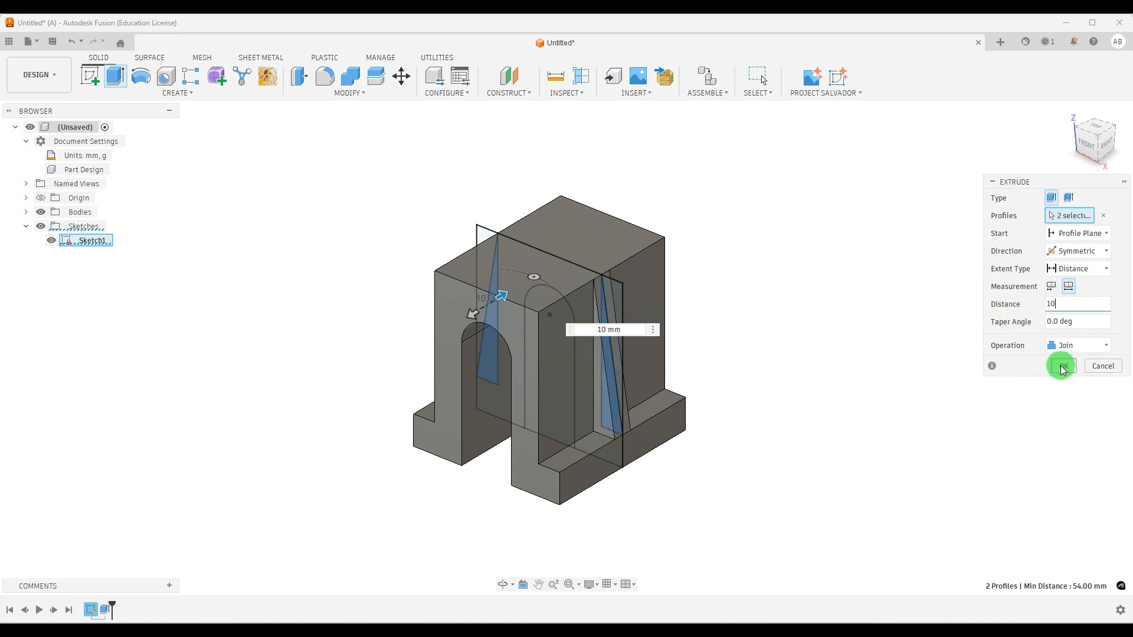
{"action": "left_click", "coordinate": [1063, 366]}
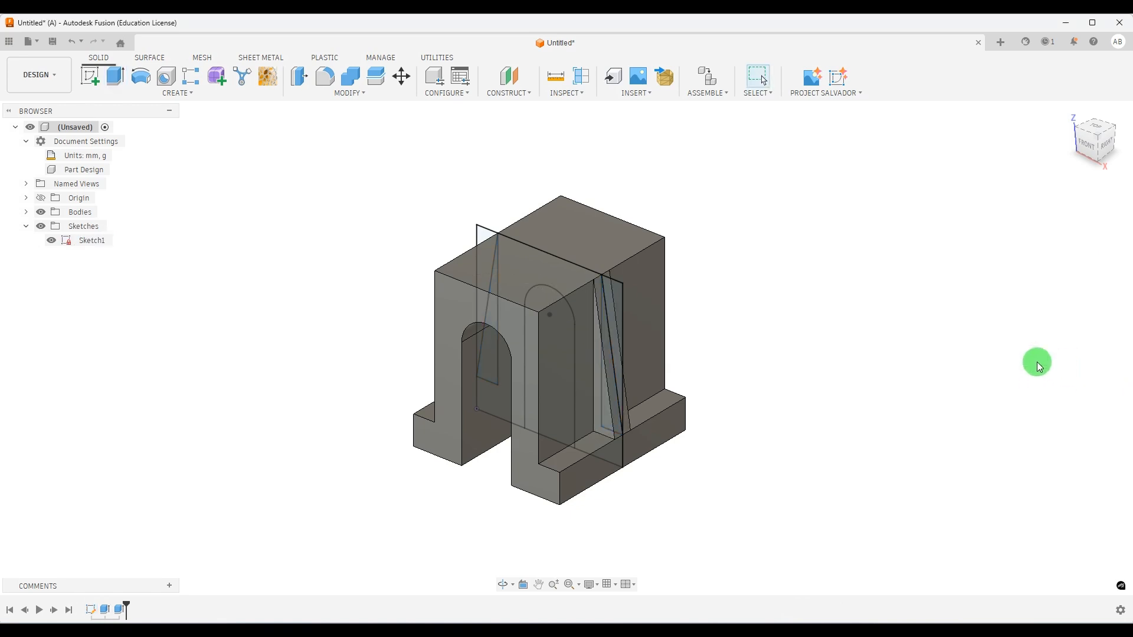
{"action": "left_click", "coordinate": [51, 240]}
{"action": "mouse_move", "coordinate": [776, 204]}
{"action": "middle_mouse_down"}
{"action": "mouse_move", "coordinate": [799, 194]}
{"action": "mouse_move", "coordinate": [797, 218]}
{"action": "middle_mouse_up"}
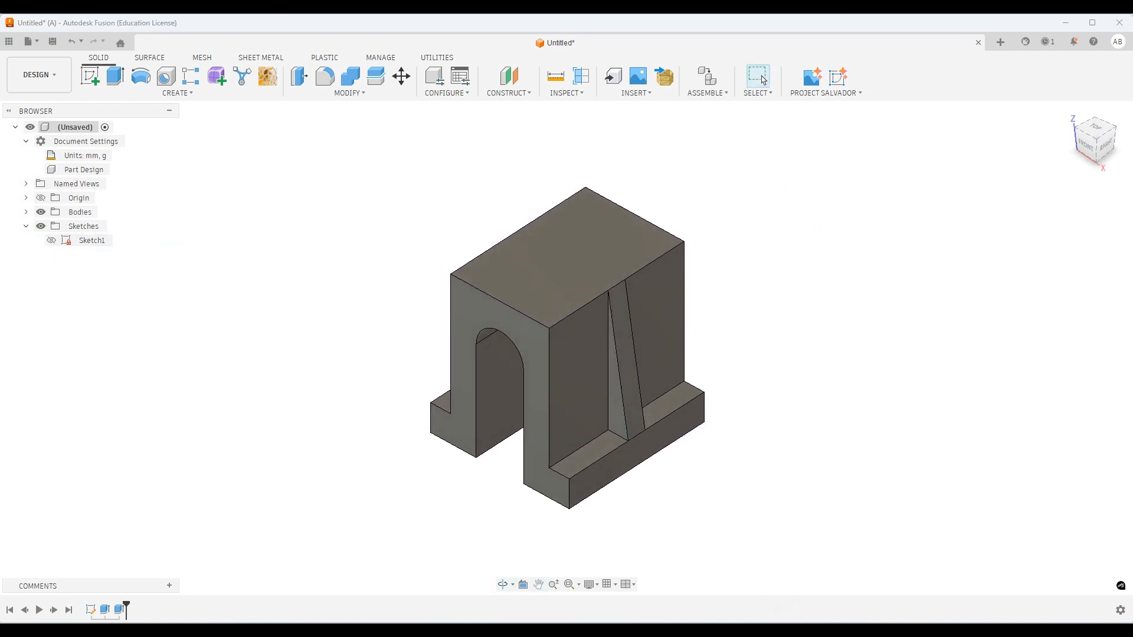
Step: Check the reference drawing 229.jpg and sketch a 20 mm diameter circle near the middle of the body's top face
{"action": "key", "text": "alt+Tab"}
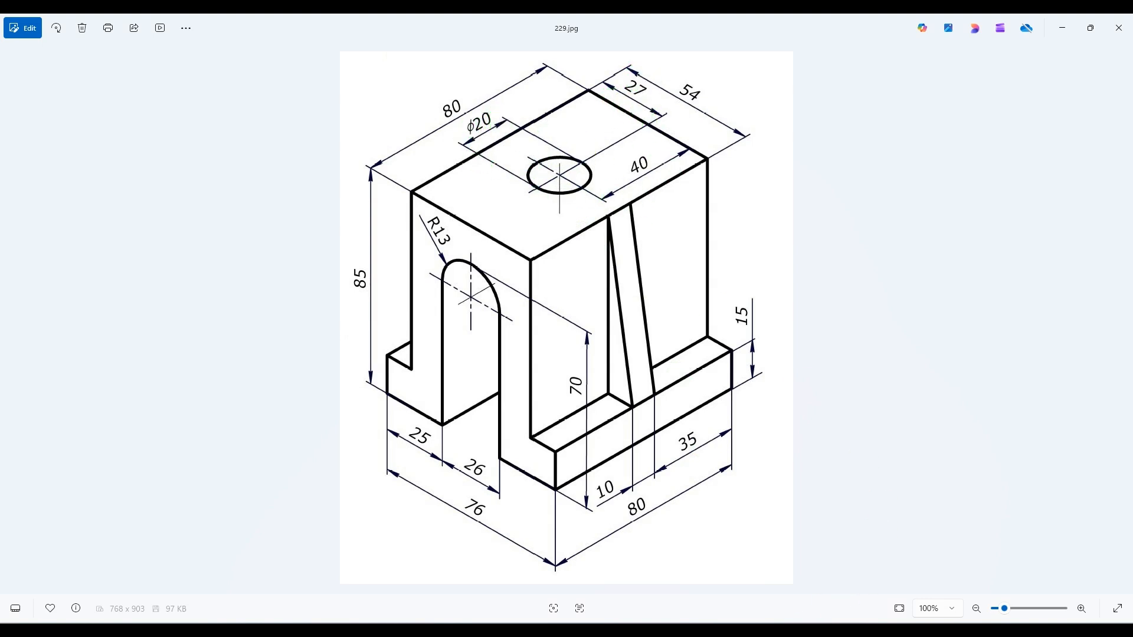
{"action": "key", "text": "alt+Tab"}
{"action": "left_click", "coordinate": [572, 257]}
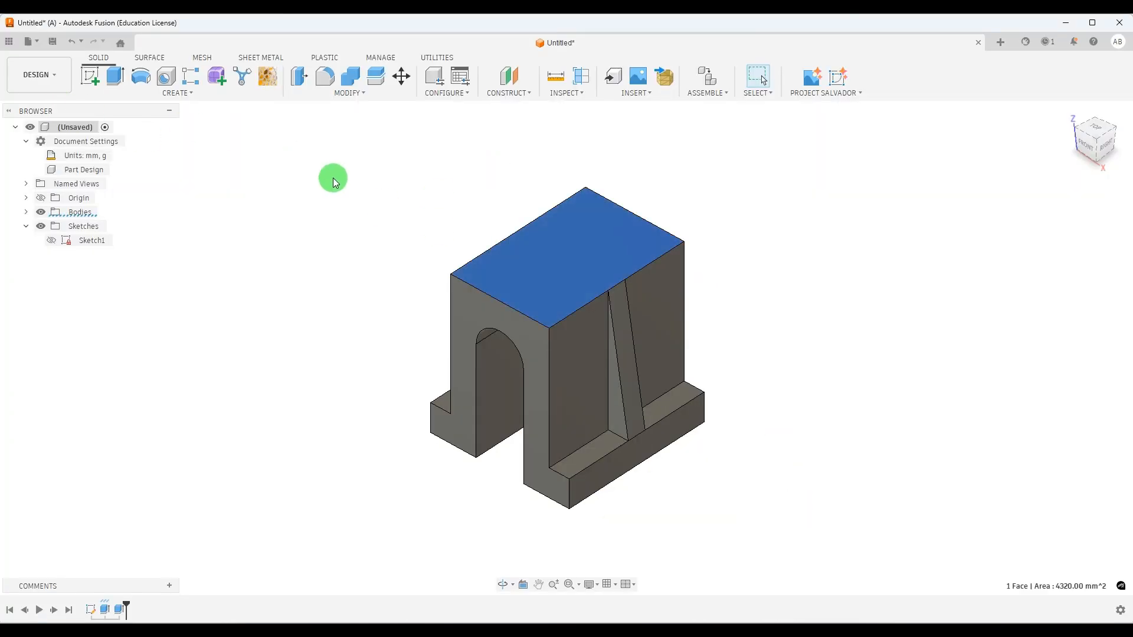
{"action": "left_click", "coordinate": [90, 75]}
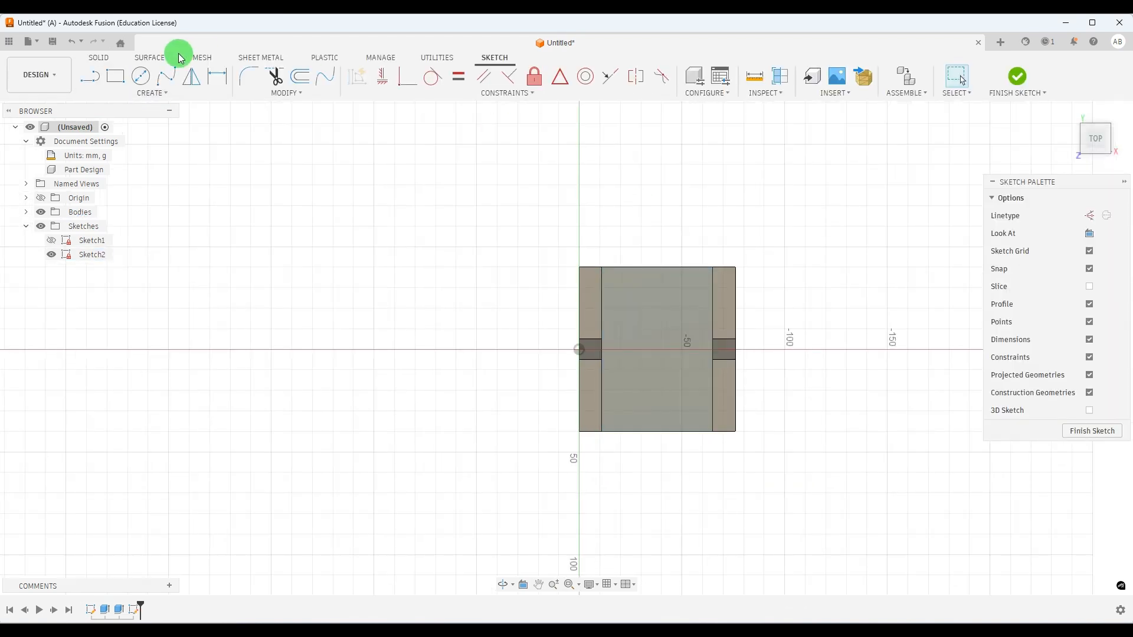
{"action": "left_click", "coordinate": [140, 75]}
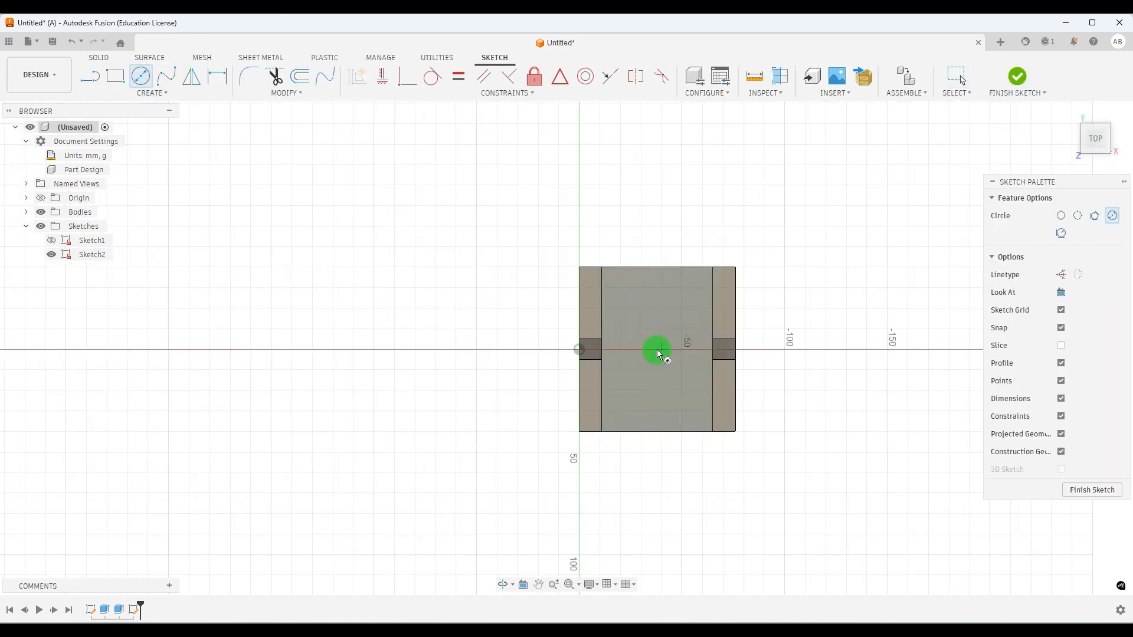
{"action": "left_click", "coordinate": [659, 350]}
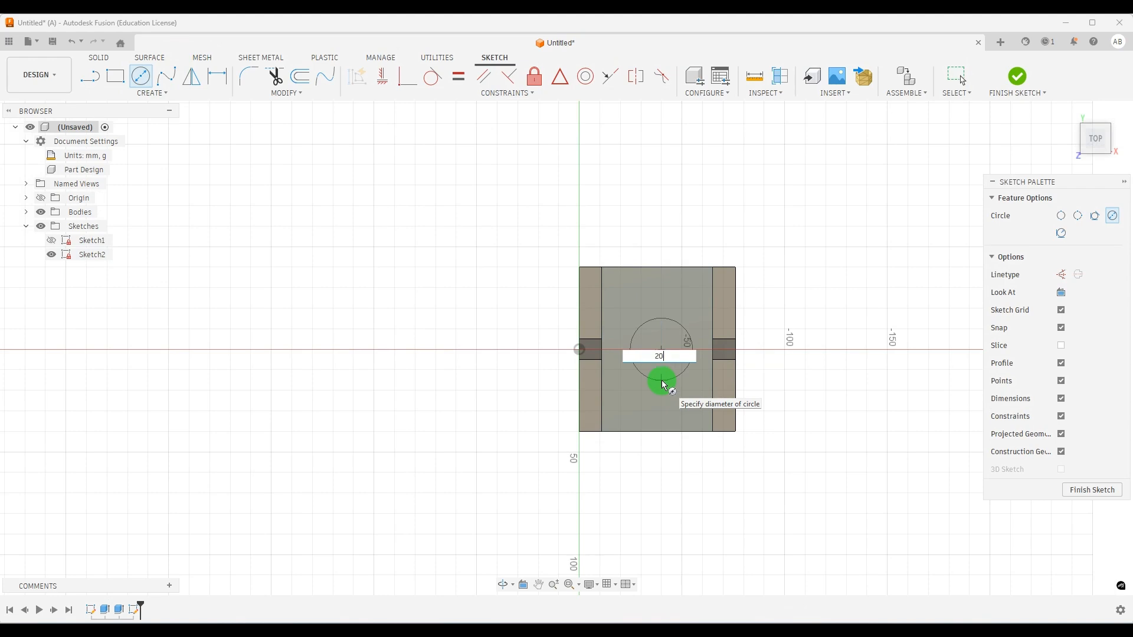
{"action": "type", "text": "20"}
{"action": "key", "text": "Return"}
Step: Dimension the circle's center 27 mm from the top face's left long edge, as given in the reference drawing
{"action": "left_click", "coordinate": [813, 627]}
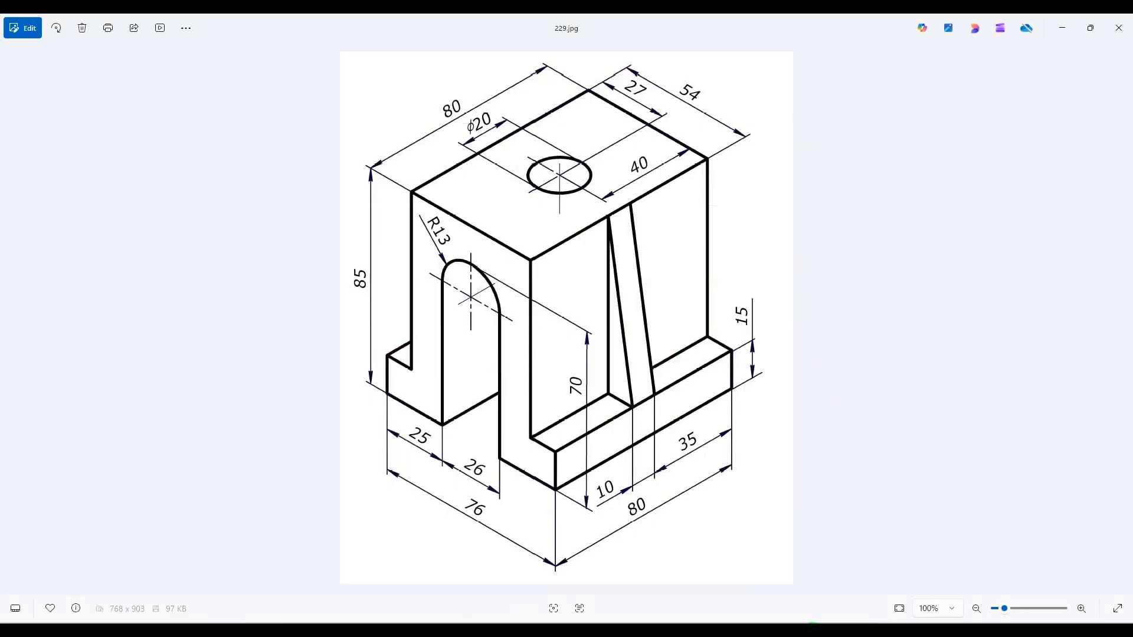
{"action": "left_click", "coordinate": [813, 627]}
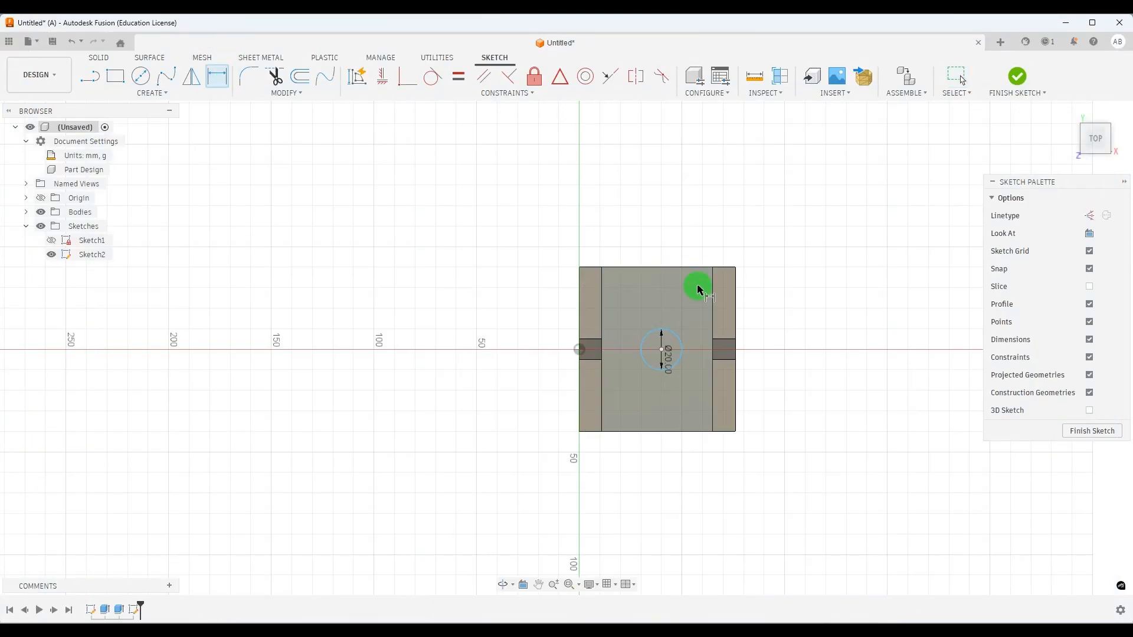
{"action": "left_click", "coordinate": [662, 348]}
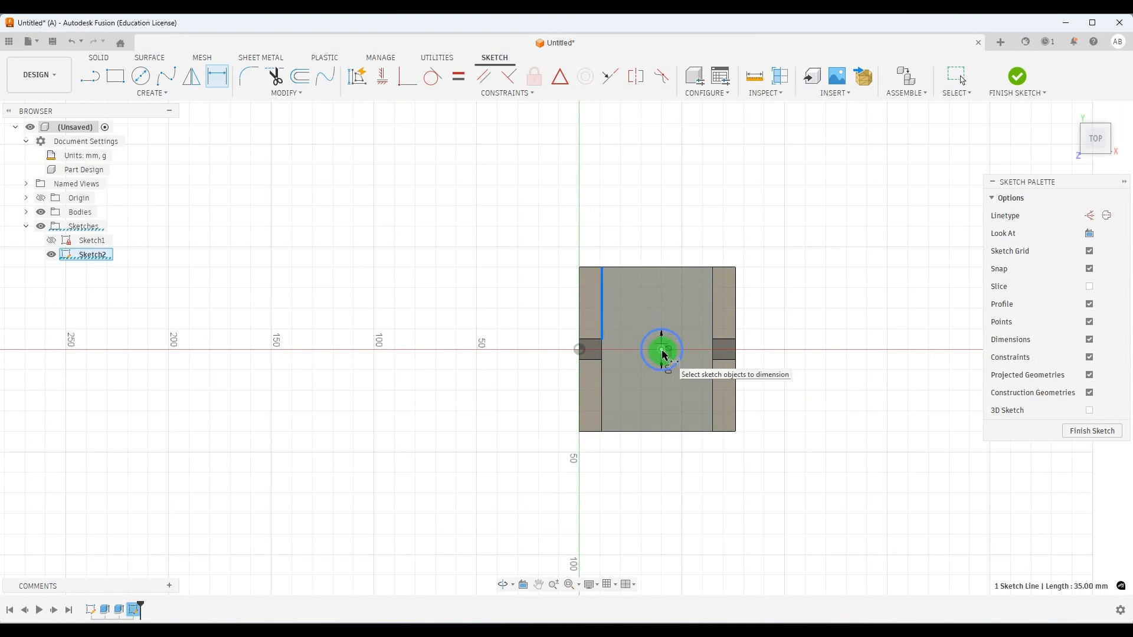
{"action": "left_click", "coordinate": [624, 218]}
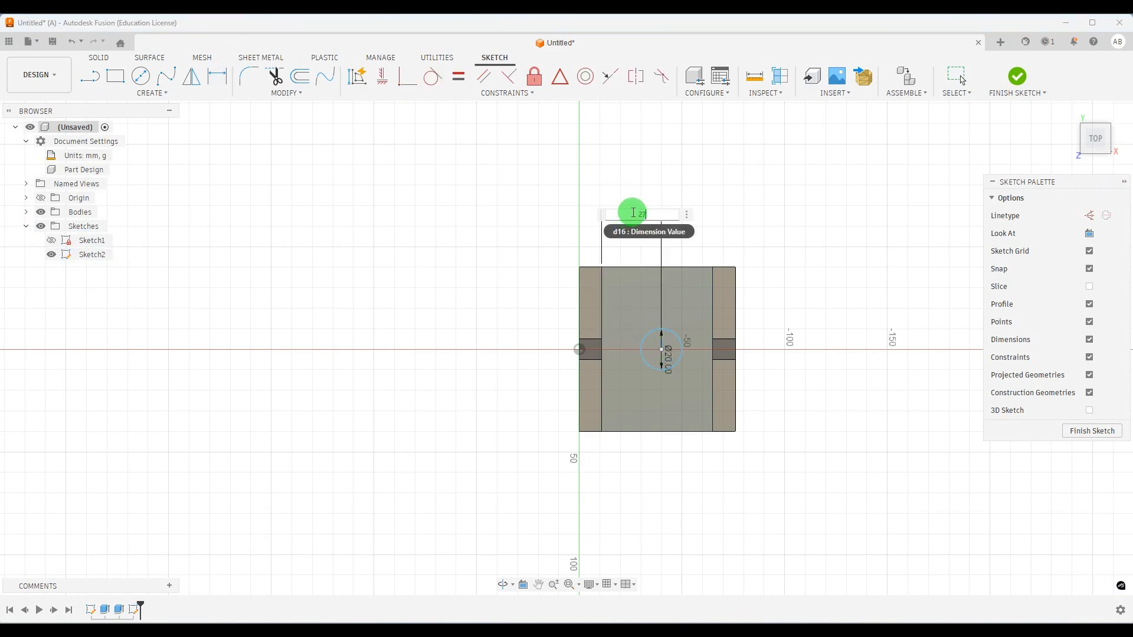
{"action": "type", "text": "27"}
{"action": "key", "text": "Return"}
Step: Dimension the circle's center 40 mm from the top face's rear edge and finish the sketch
{"action": "left_click", "coordinate": [683, 269]}
{"action": "left_click", "coordinate": [662, 349]}
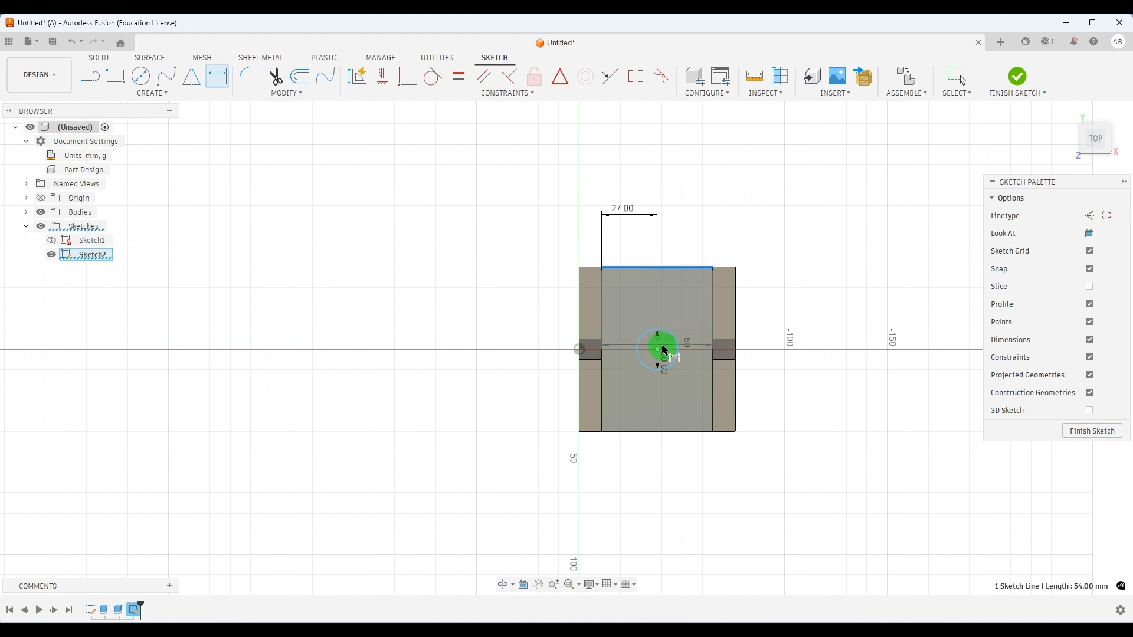
{"action": "left_click", "coordinate": [778, 313]}
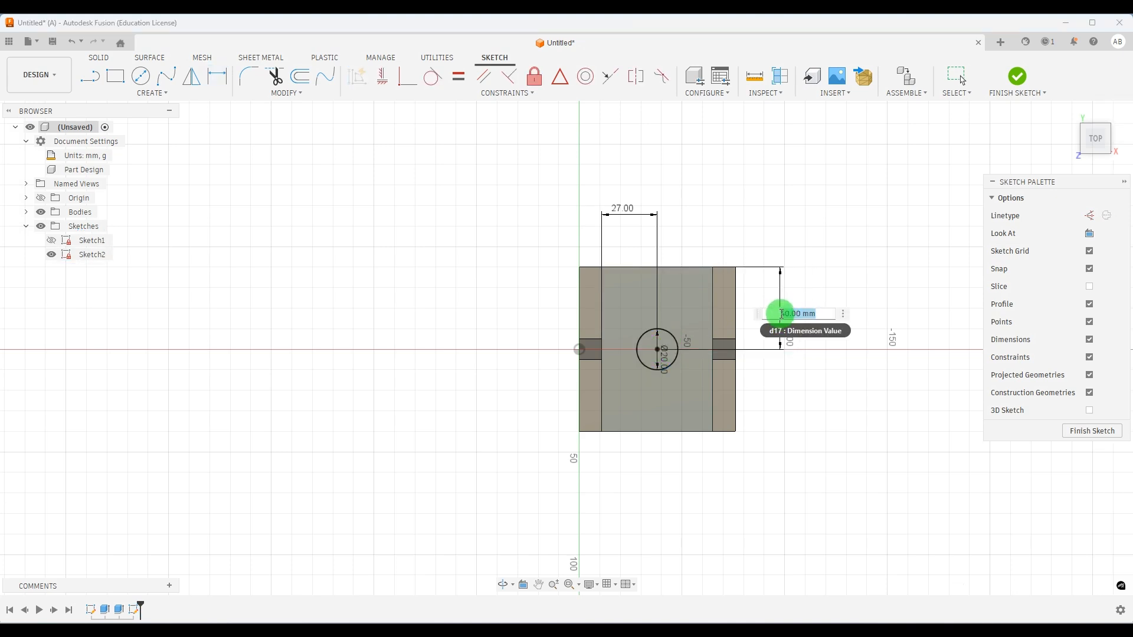
{"action": "type", "text": "40"}
{"action": "key", "text": "Return"}
{"action": "left_click", "coordinate": [1089, 430]}
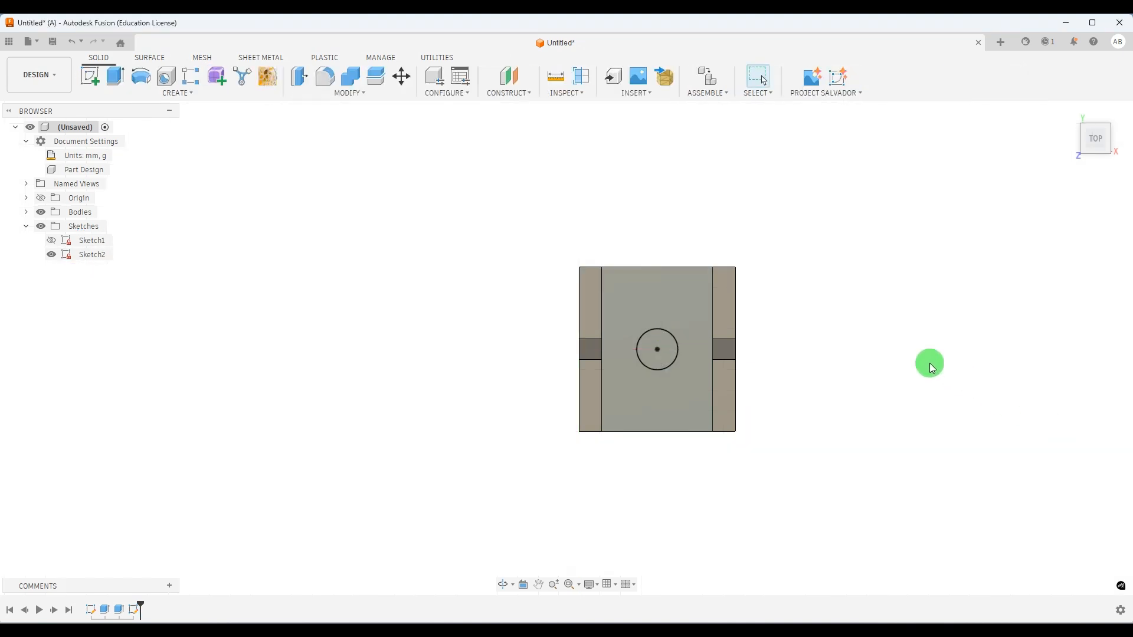
Step: Cut the 20 mm circle down through the top of the body with the extent type All
{"action": "left_click", "coordinate": [115, 76]}
{"action": "left_click", "coordinate": [652, 251]}
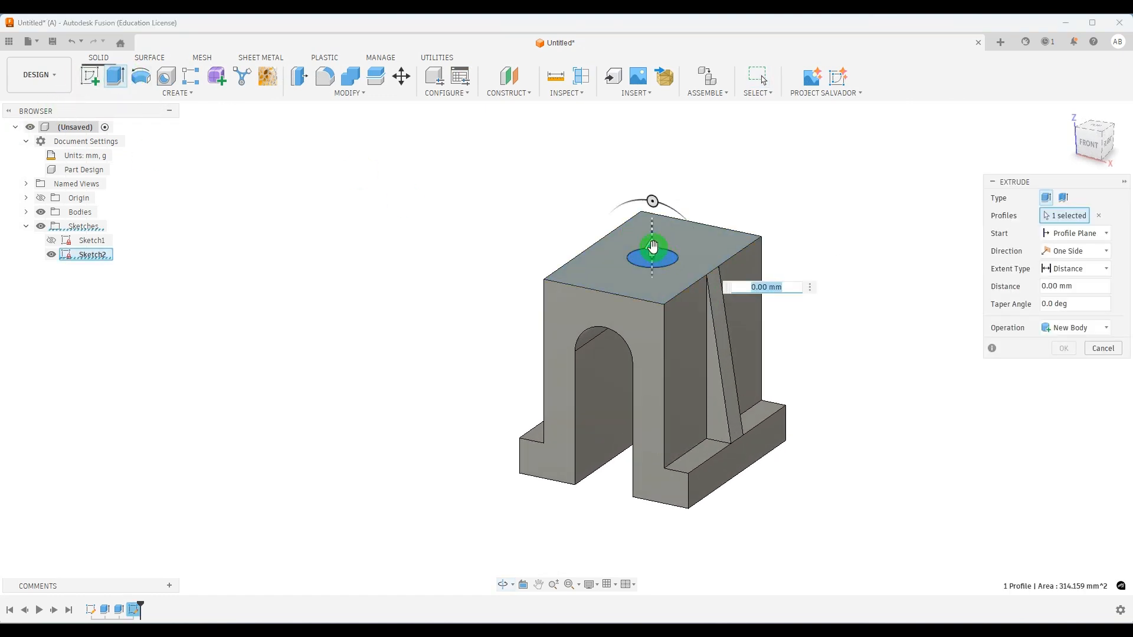
{"action": "left_click_drag", "start_coordinate": [653, 249], "coordinate": [632, 409]}
{"action": "left_click", "coordinate": [1087, 270]}
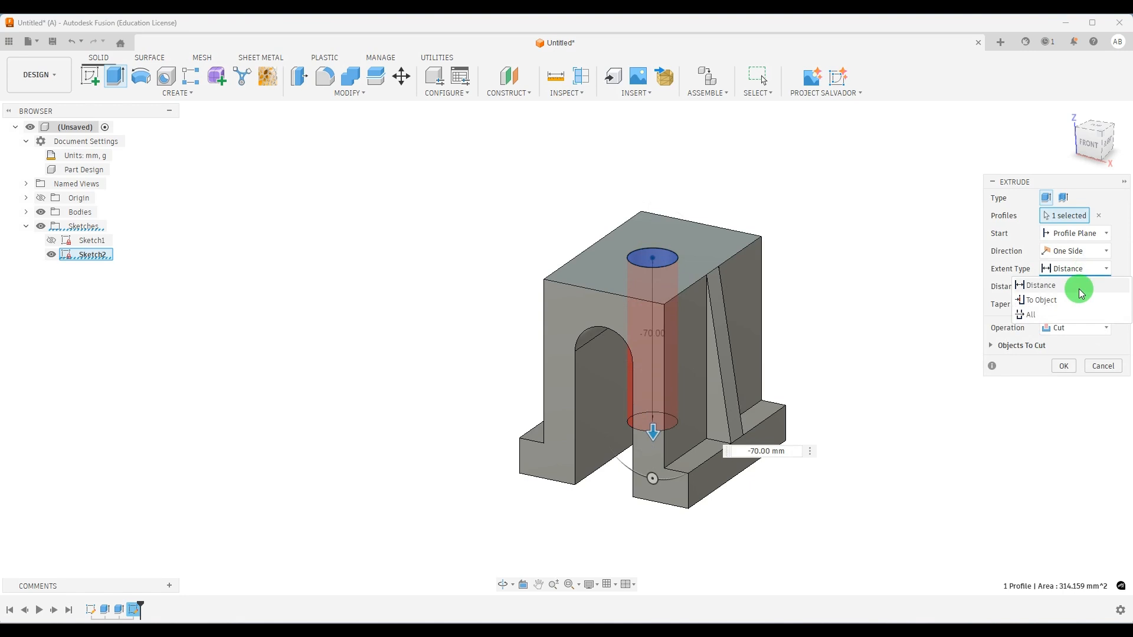
{"action": "left_click", "coordinate": [1070, 314]}
{"action": "left_click", "coordinate": [1063, 366]}
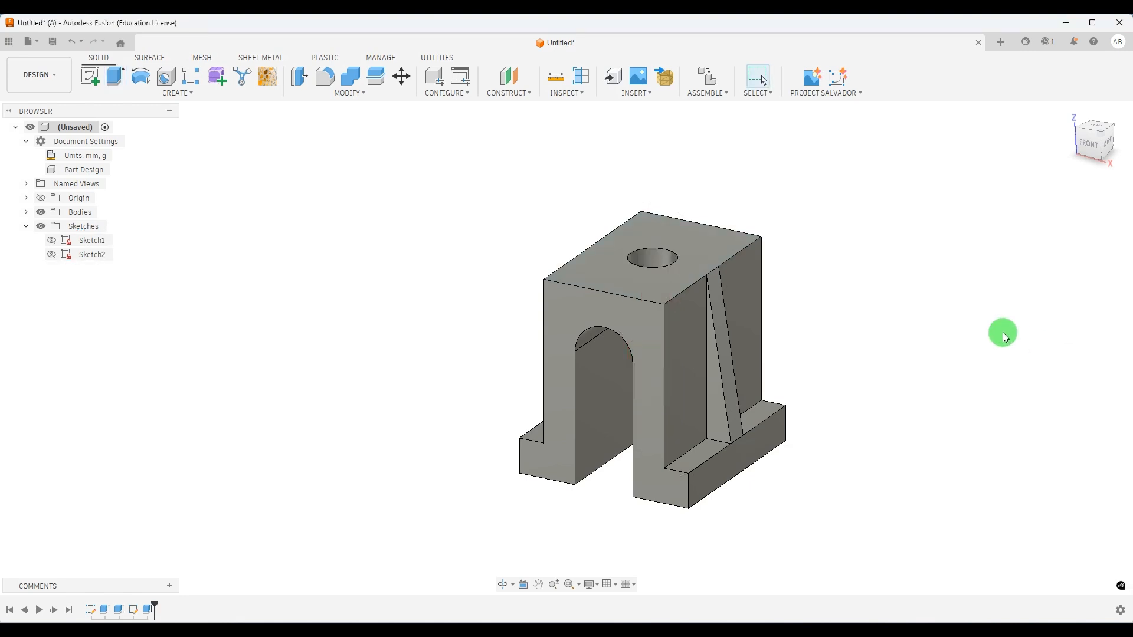
Step: Compare the finished model in isometric view with the reference drawing 229.jpg, placed beside it in a smaller window
{"action": "left_click", "coordinate": [1088, 123]}
{"action": "scroll", "coordinate": [321, 269], "scroll_direction": "down", "scroll_amount": 3}
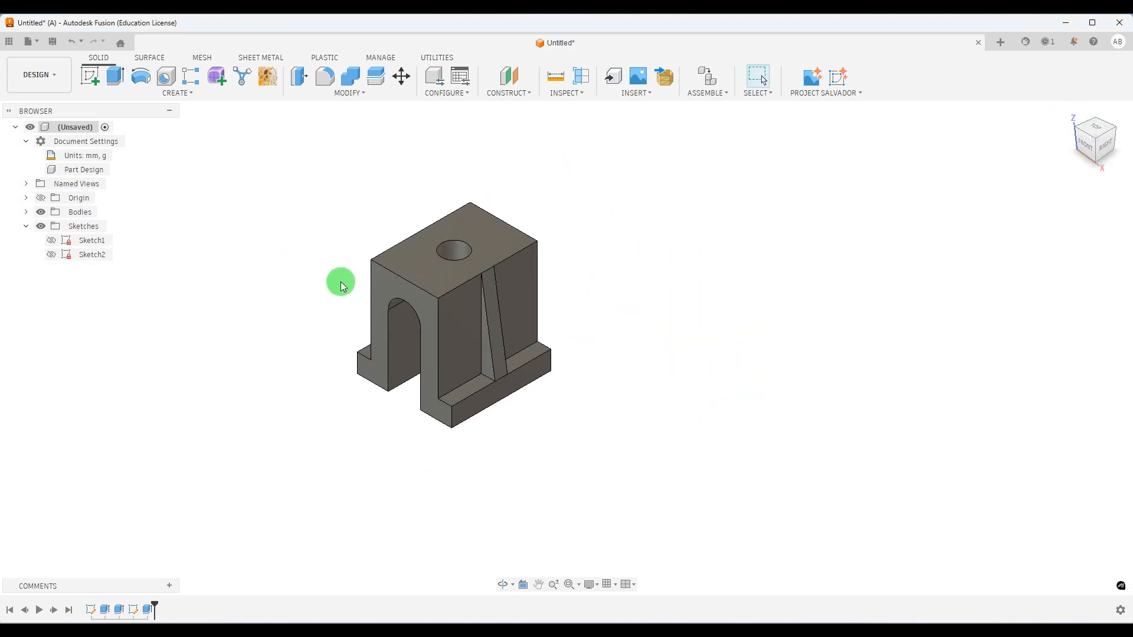
{"action": "scroll", "coordinate": [619, 268], "scroll_direction": "up", "scroll_amount": 3}
{"action": "scroll", "coordinate": [424, 324], "scroll_direction": "down", "scroll_amount": 3}
{"action": "scroll", "coordinate": [543, 324], "scroll_direction": "up", "scroll_amount": 3}
{"action": "scroll", "coordinate": [457, 384], "scroll_direction": "down", "scroll_amount": 3}
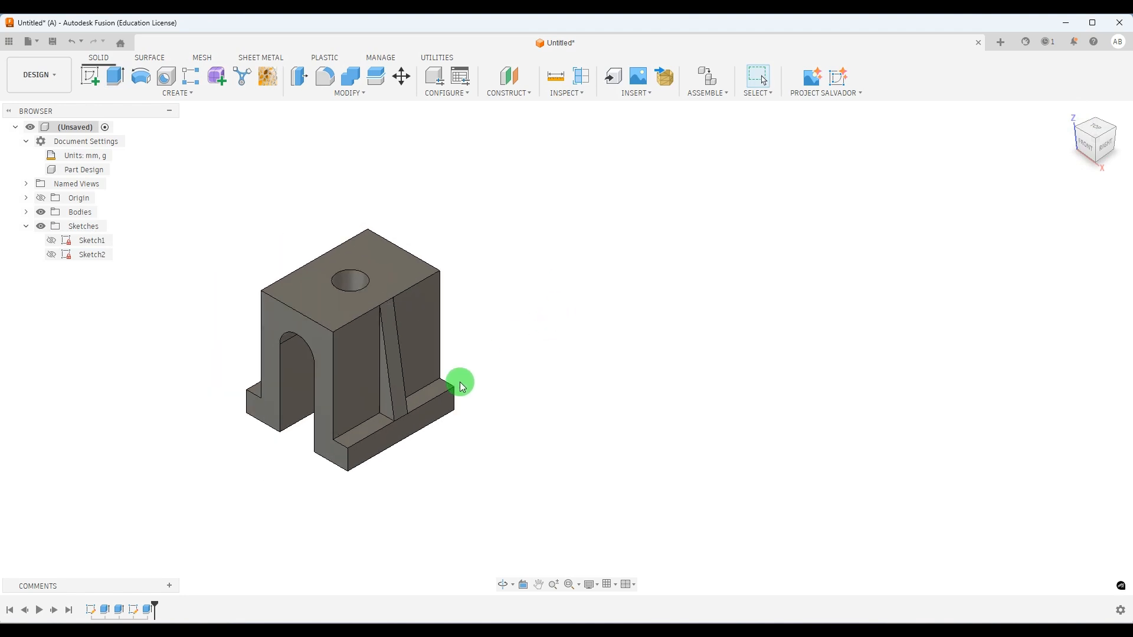
{"action": "scroll", "coordinate": [465, 398], "scroll_direction": "up", "scroll_amount": 3}
{"action": "key", "text": "alt+Tab"}
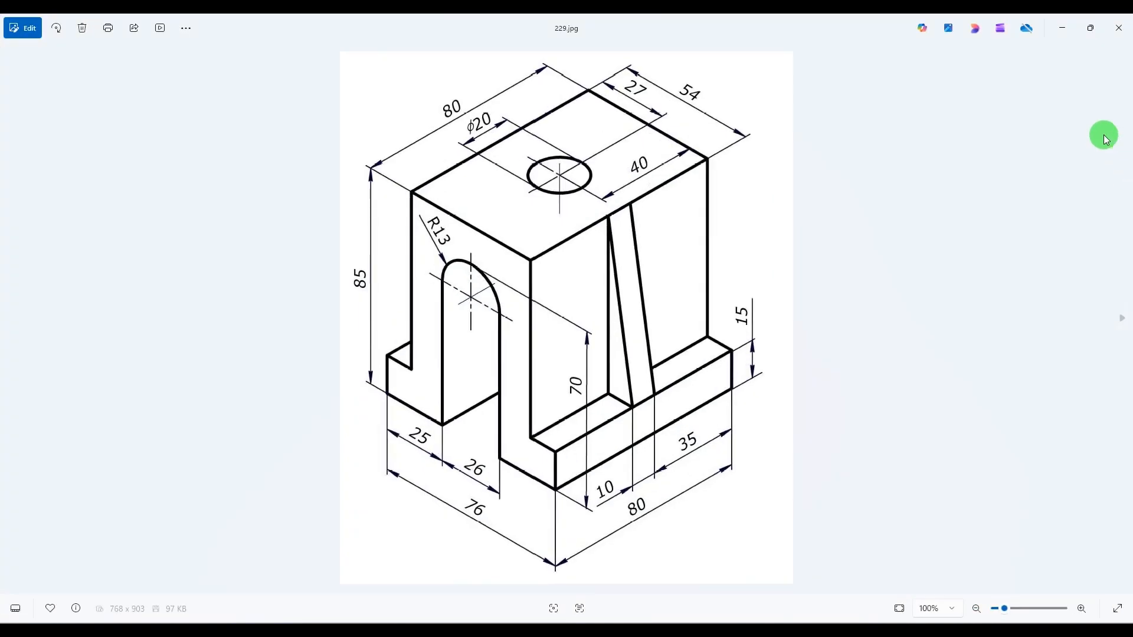
{"action": "left_click", "coordinate": [1093, 27]}
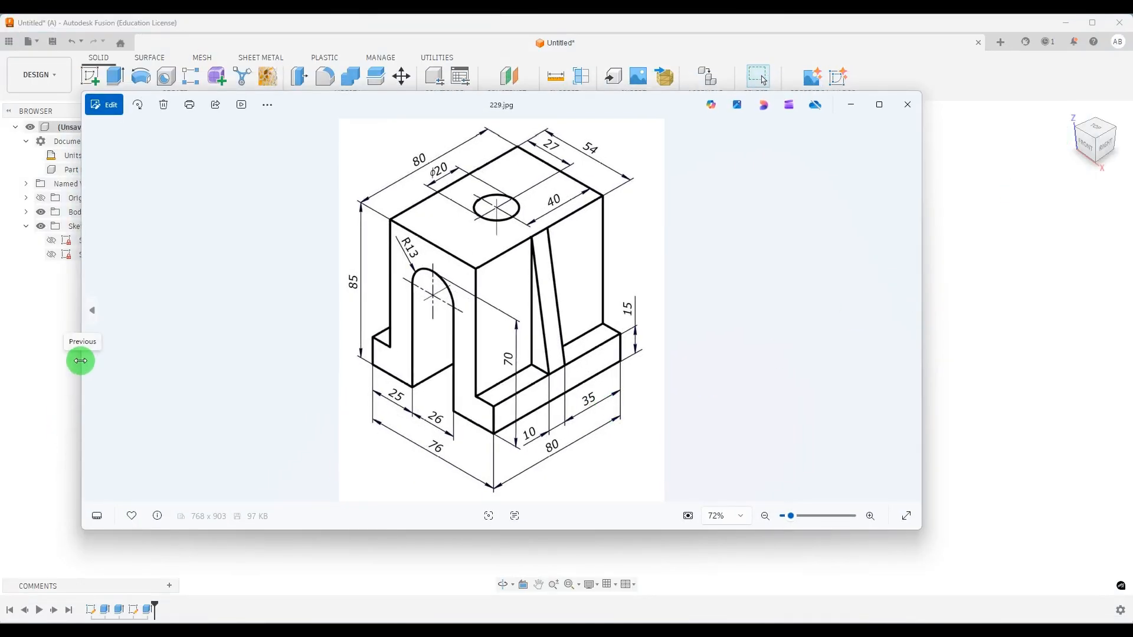
{"action": "left_click_drag", "start_coordinate": [81, 361], "coordinate": [551, 369]}
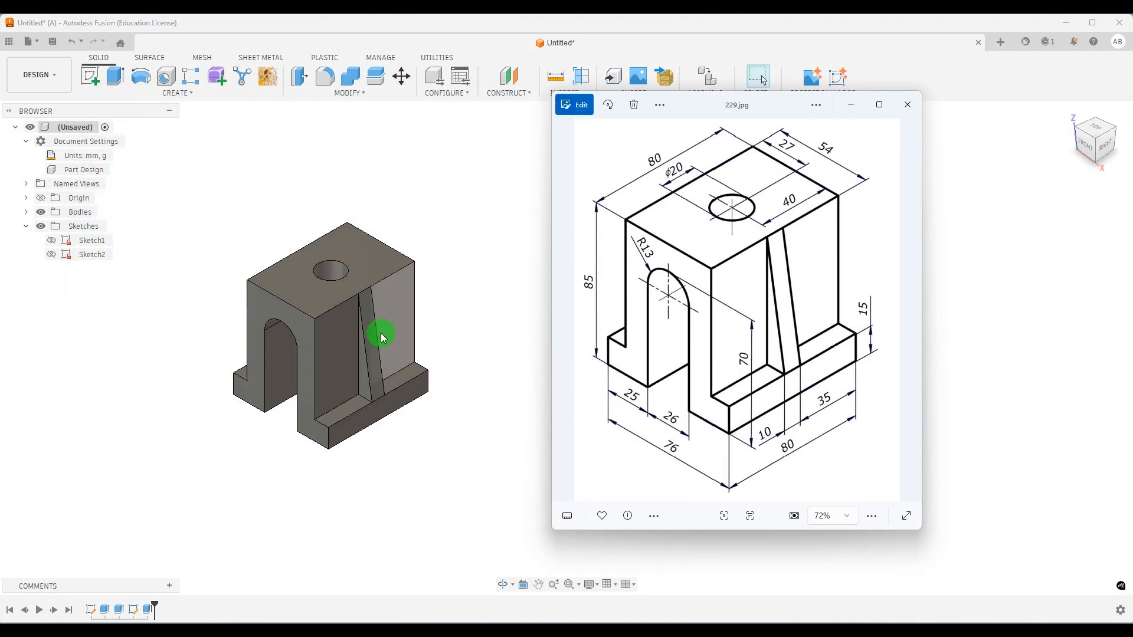
{"action": "scroll", "coordinate": [381, 333], "scroll_direction": "up", "scroll_amount": 3}
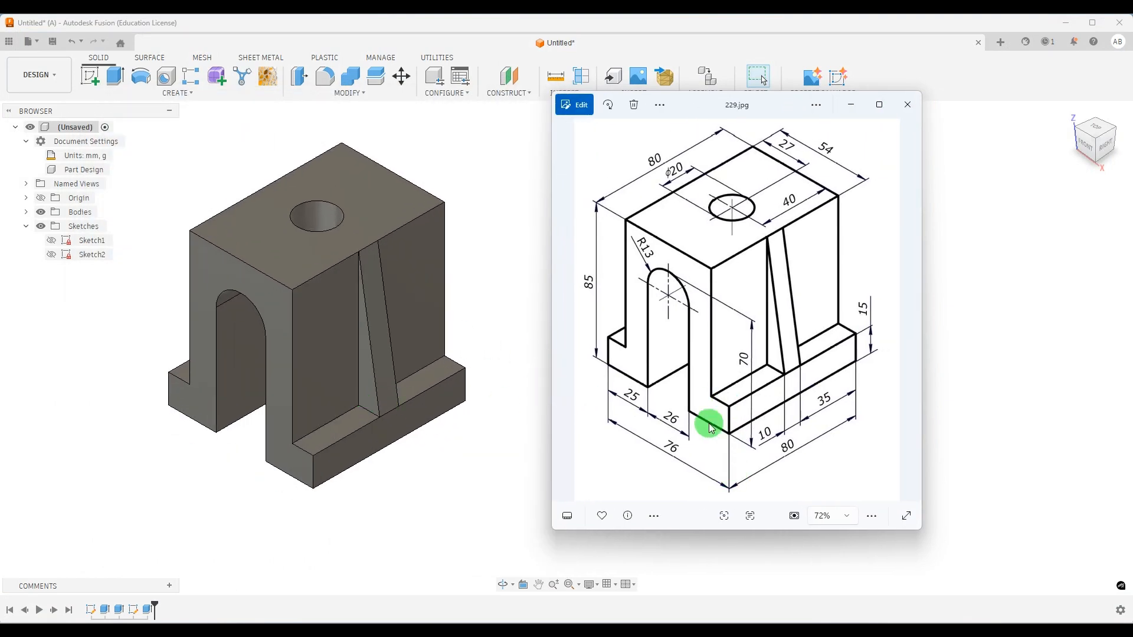